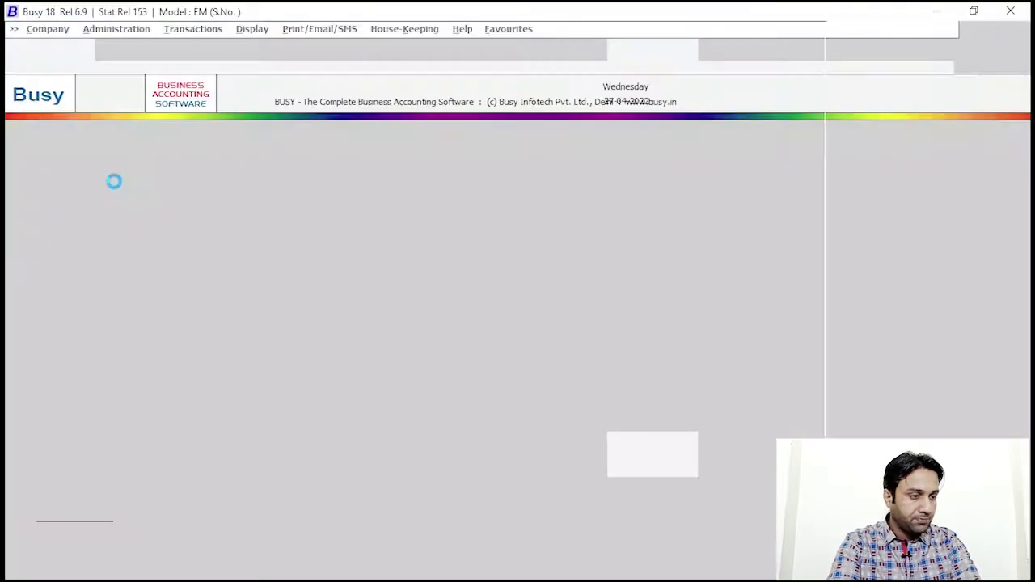
Step: Once Busy 18 has loaded, bring up the Company menu options
{"action": "key", "text": "Return"}
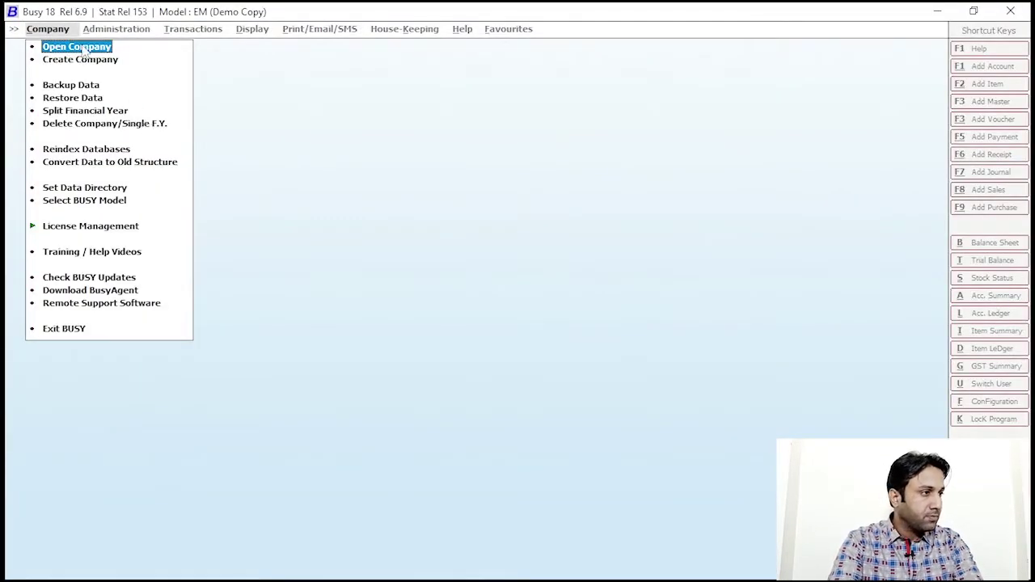
Step: Open the IB-Tech-Forum company and log in with the user credentials
{"action": "left_click", "coordinate": [86, 47]}
{"action": "left_click", "coordinate": [93, 141]}
{"action": "left_click", "coordinate": [266, 393]}
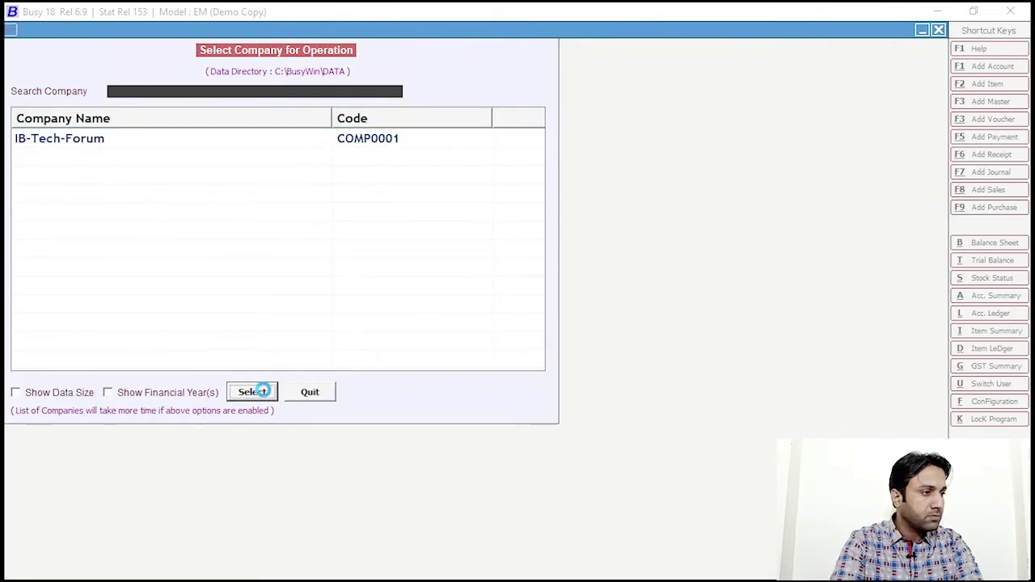
{"action": "type", "text": "ib"}
{"action": "key", "text": "Return"}
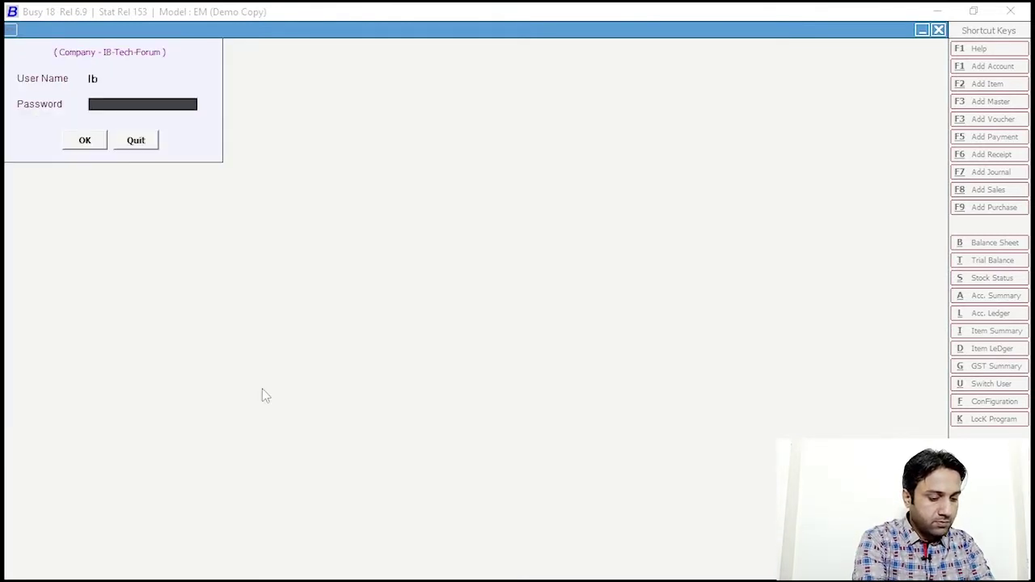
{"action": "key", "text": "Return"}
{"action": "left_click", "coordinate": [260, 391]}
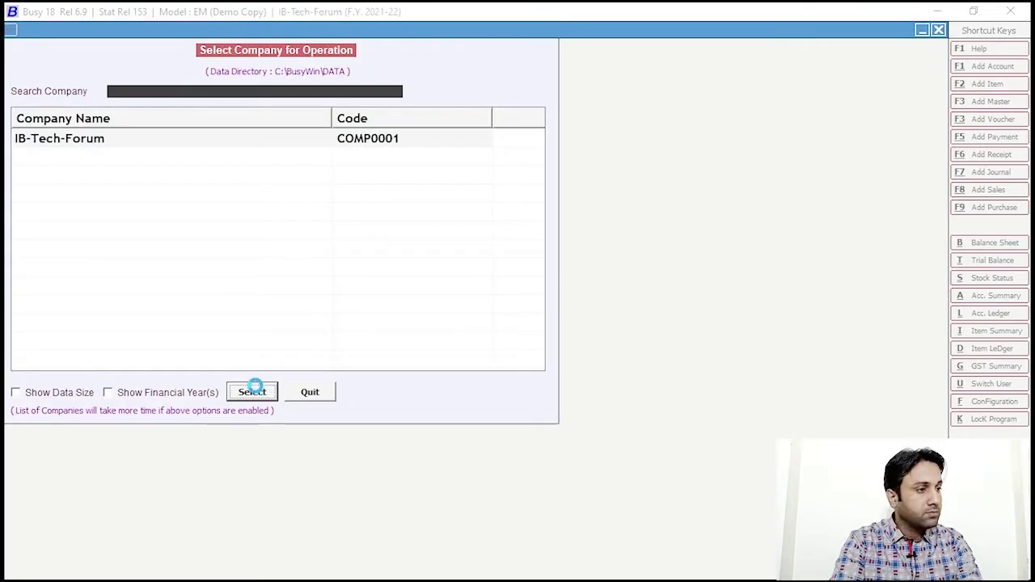
{"action": "key", "text": "Escape"}
{"action": "key", "text": "Escape"}
{"action": "key", "text": "Escape"}
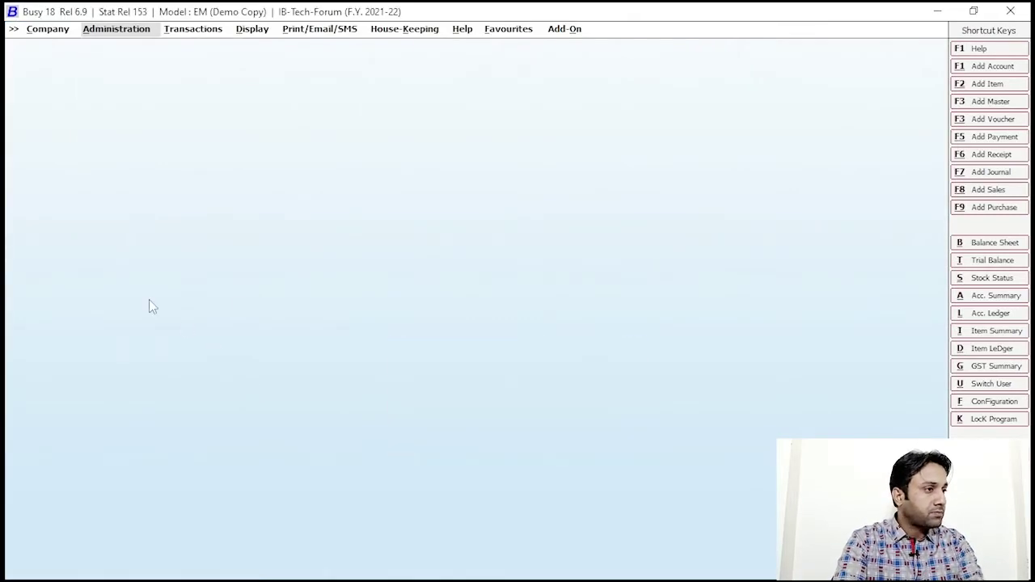
Step: Go to Administration > Configuration > Features / Options
{"action": "left_click", "coordinate": [129, 33]}
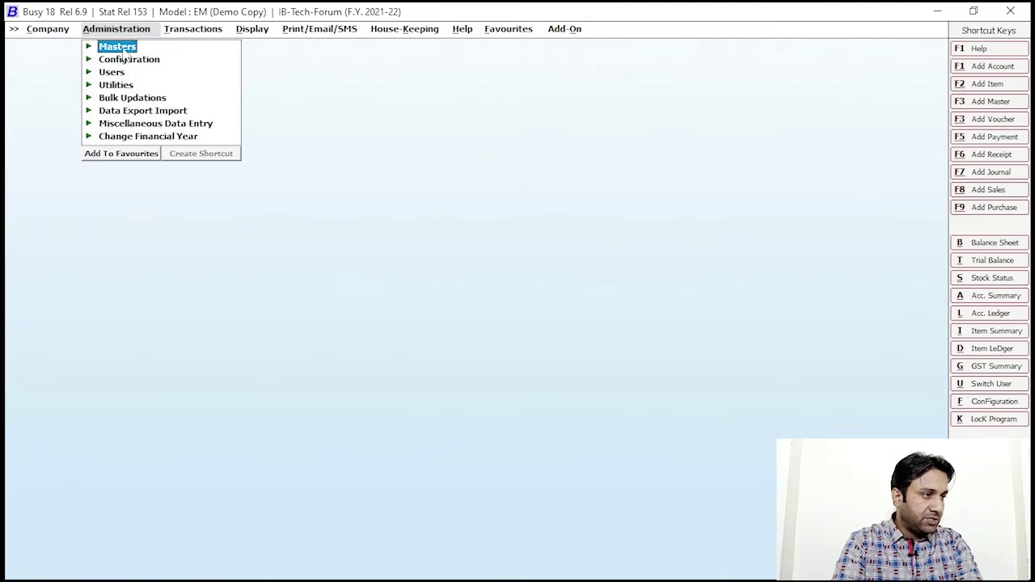
{"action": "left_click", "coordinate": [120, 60]}
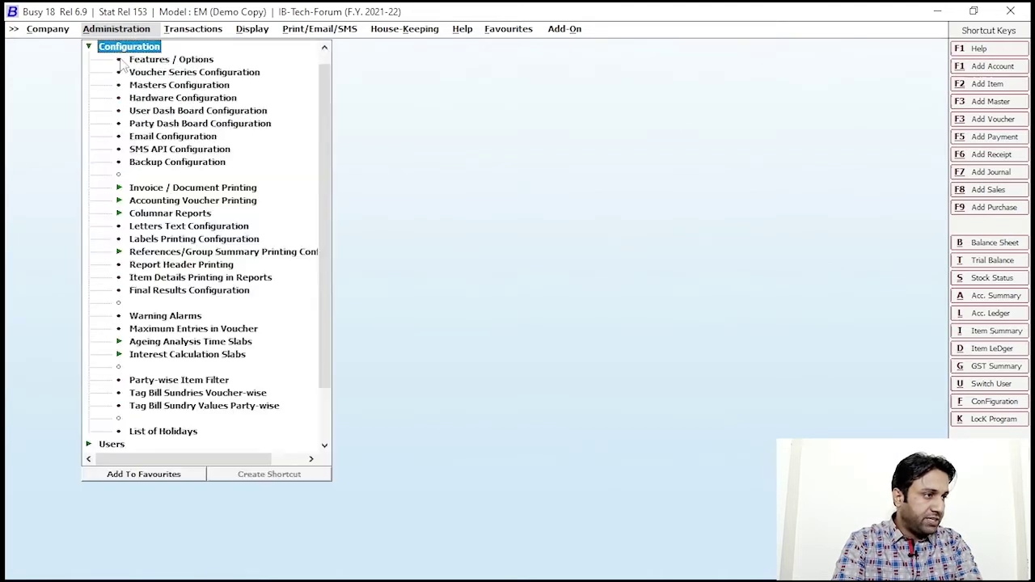
{"action": "left_click", "coordinate": [202, 63]}
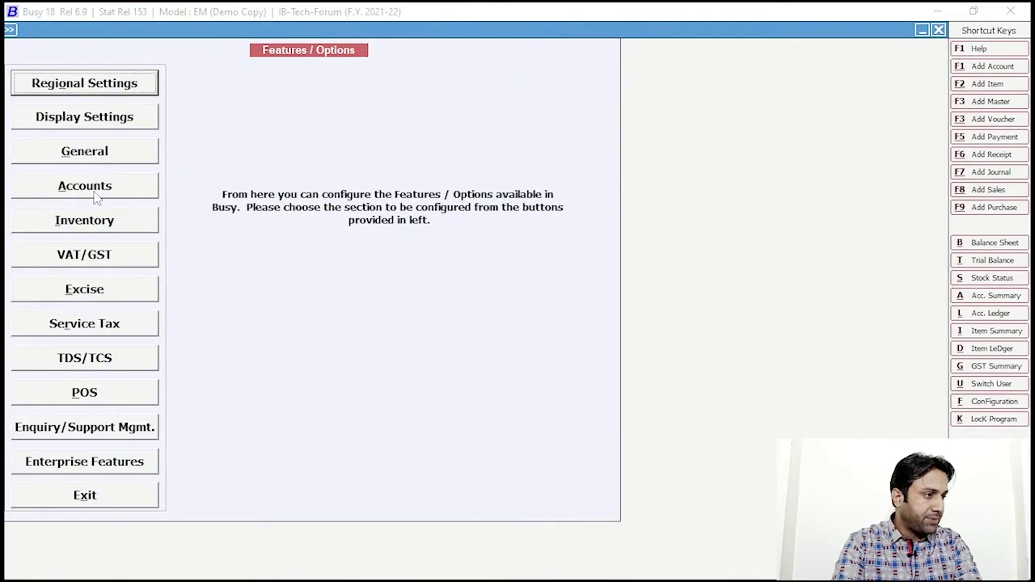
Step: Tick Credit Limits in the Accounts features, keep its default options, and save
{"action": "left_click", "coordinate": [95, 193]}
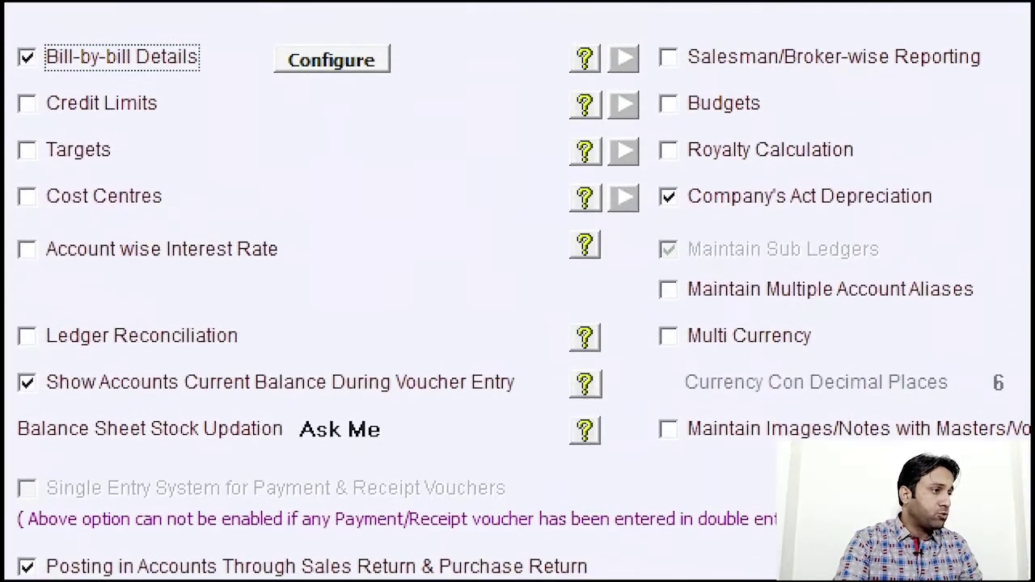
{"action": "mouse_move", "coordinate": [8, 87]}
{"action": "left_mouse_down"}
{"action": "mouse_move", "coordinate": [208, 143]}
{"action": "mouse_move", "coordinate": [219, 129]}
{"action": "left_mouse_up"}
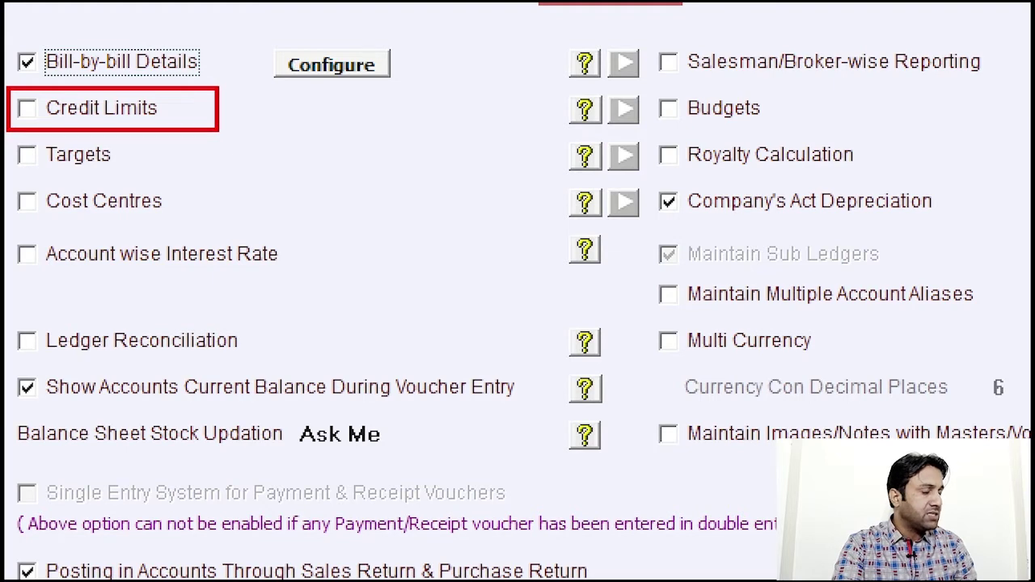
{"action": "key", "text": "Escape"}
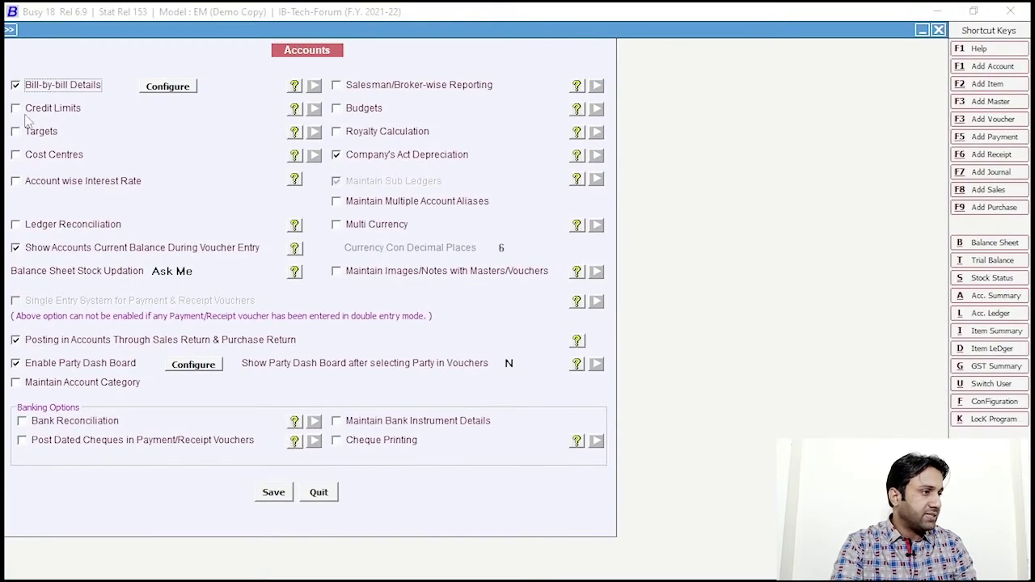
{"action": "left_click", "coordinate": [17, 110]}
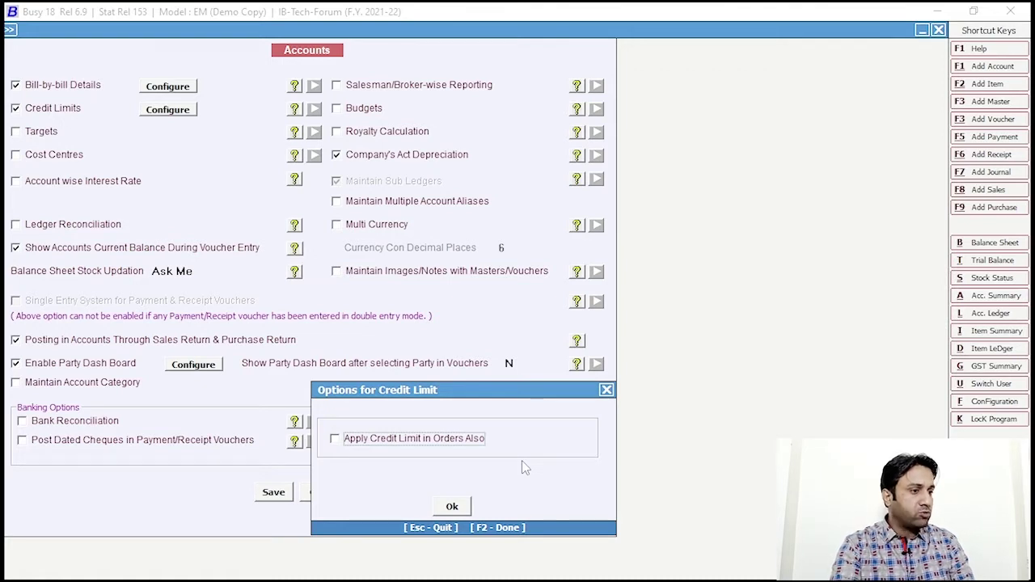
{"action": "left_click", "coordinate": [452, 506]}
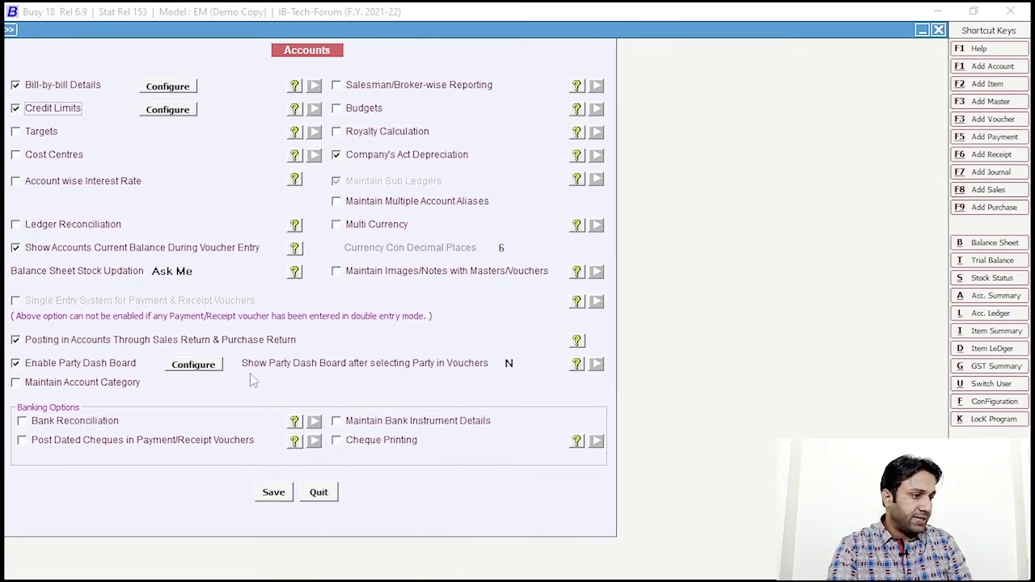
{"action": "left_click", "coordinate": [272, 494]}
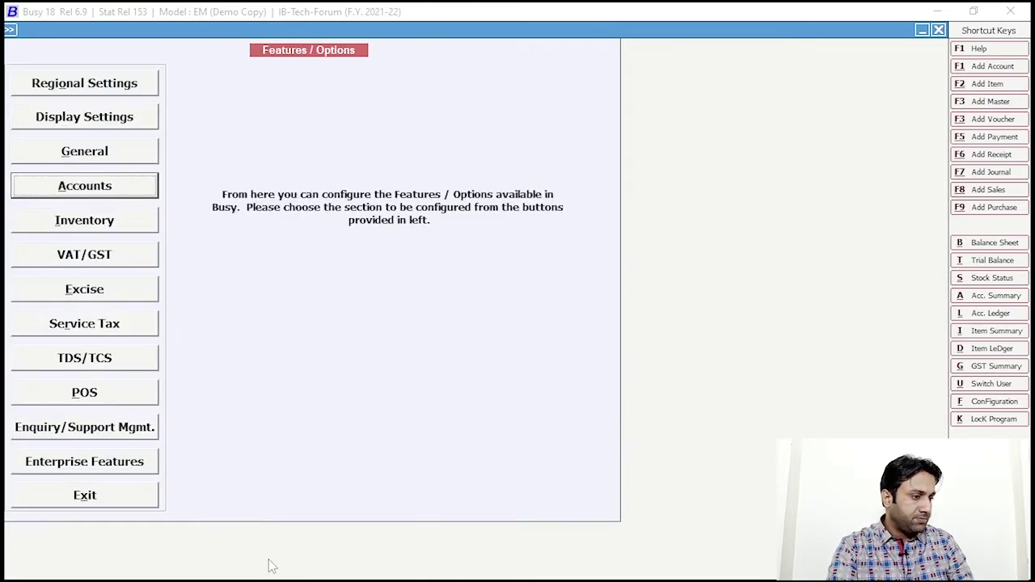
{"action": "key", "text": "Escape"}
Step: Close the Configuration options to return to the company's main window
{"action": "key", "text": "Escape"}
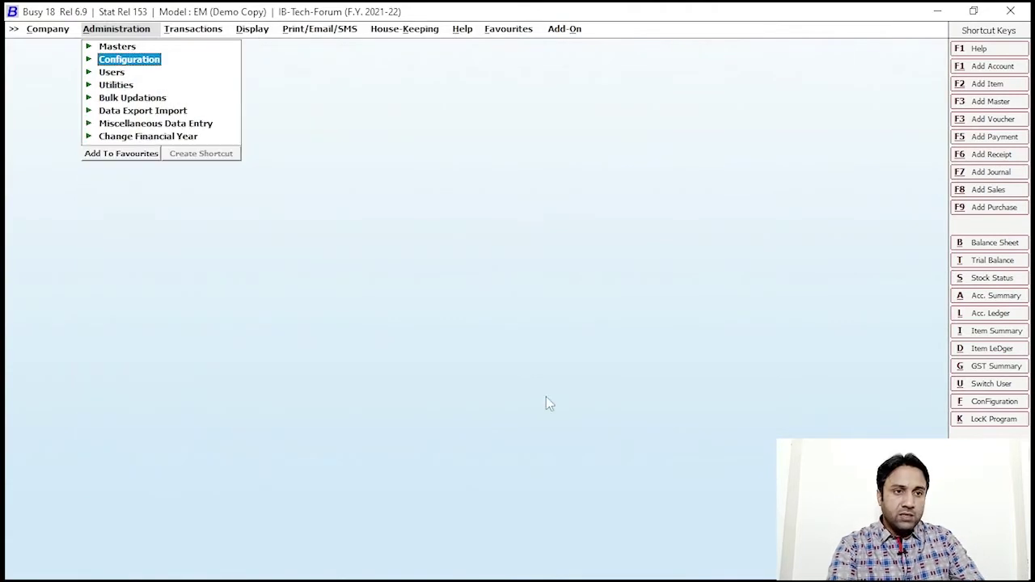
{"action": "key", "text": "Escape"}
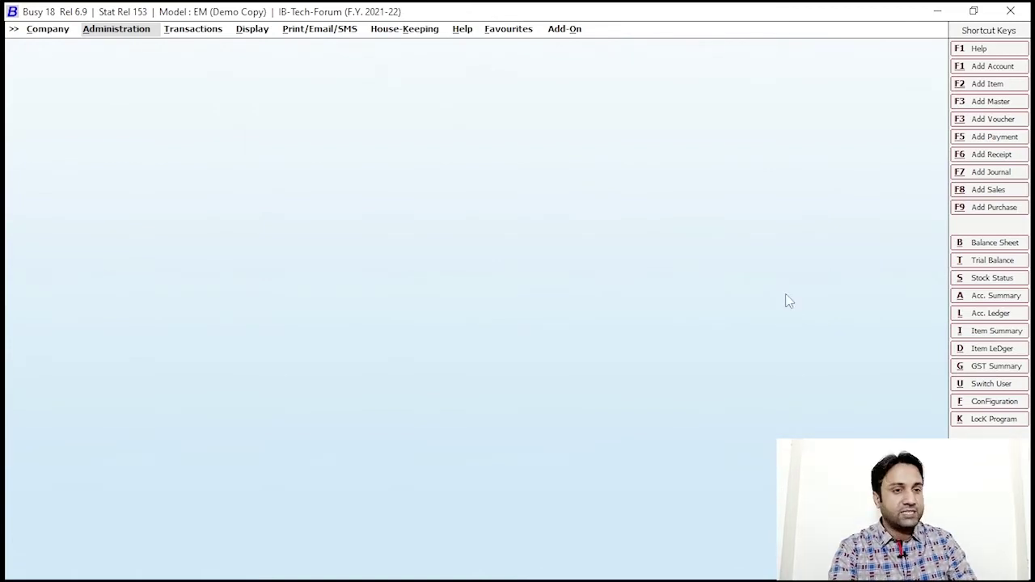
Step: Create a new General Ledger account 'Sohail & Sons' under the Sundry Debtors group
{"action": "left_click", "coordinate": [979, 66]}
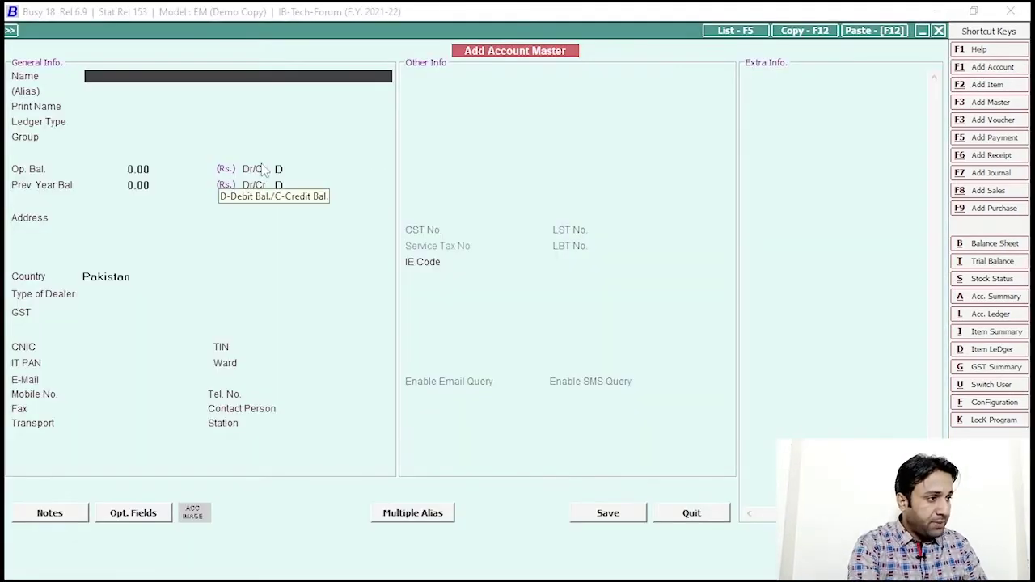
{"action": "type", "text": "Soh"}
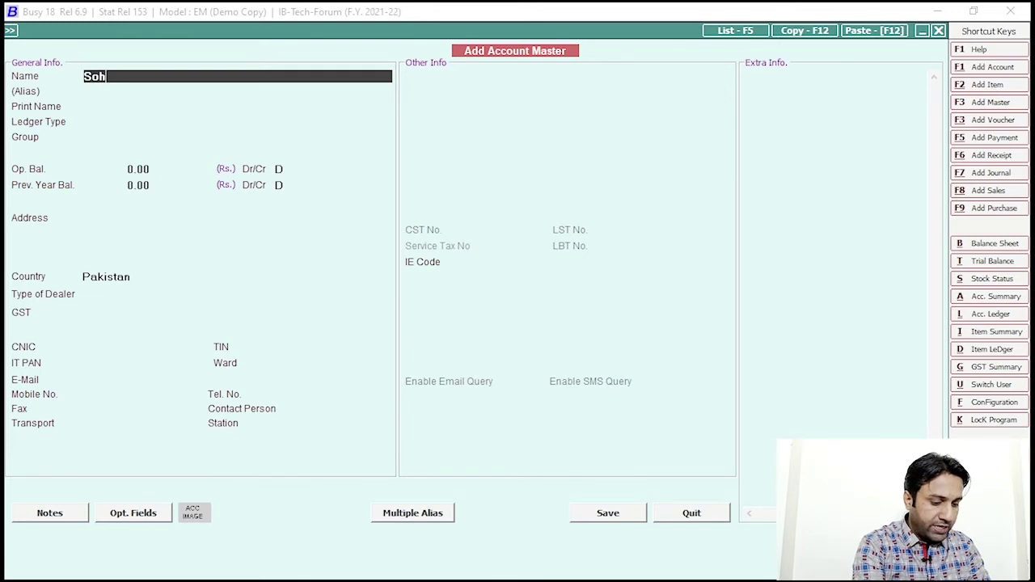
{"action": "type", "text": "ail & Sons"}
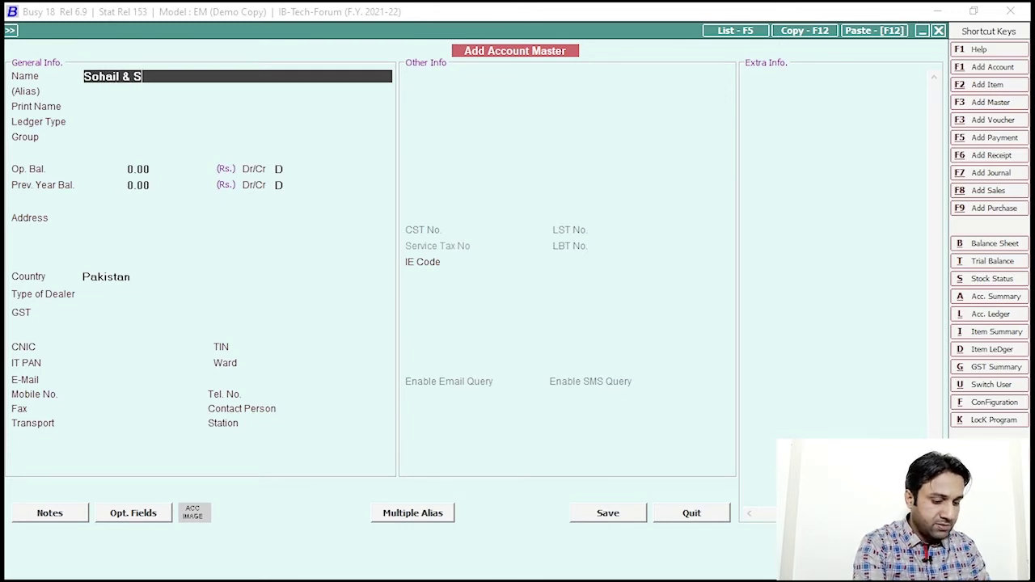
{"action": "key", "text": "Return"}
{"action": "key", "text": "Return"}
{"action": "key", "text": "Return"}
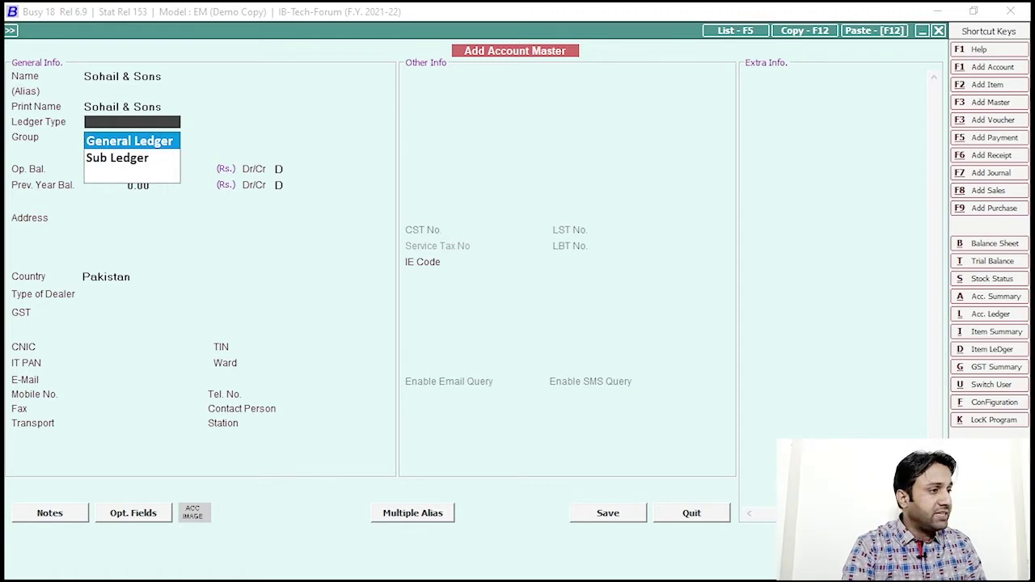
{"action": "key", "text": "Return"}
{"action": "type", "text": "su"}
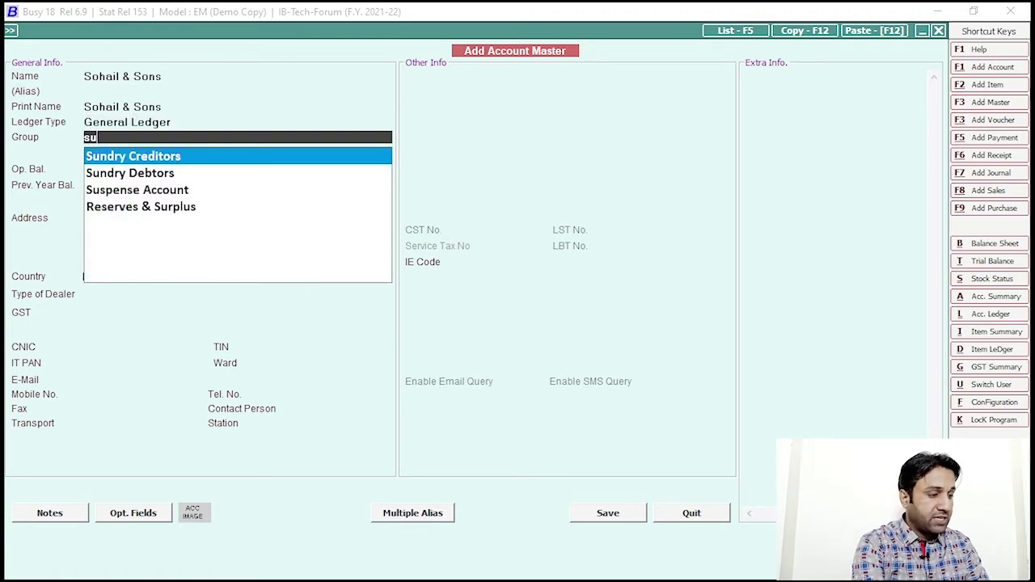
{"action": "type", "text": "n"}
{"action": "key", "text": "Down"}
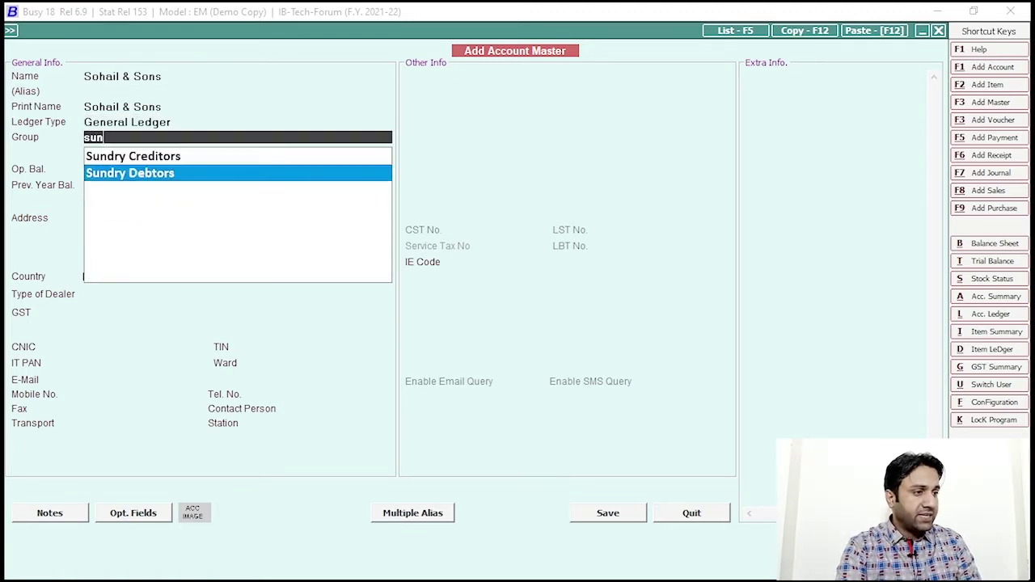
{"action": "key", "text": "Return"}
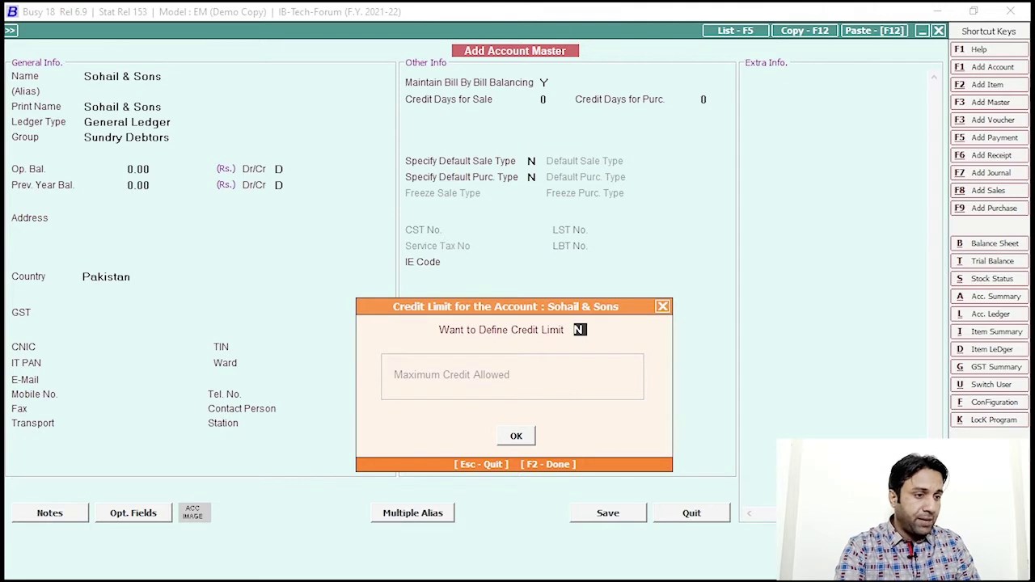
Step: Define a maximum credit allowed of 50,000 for the account and save it
{"action": "key", "text": "y"}
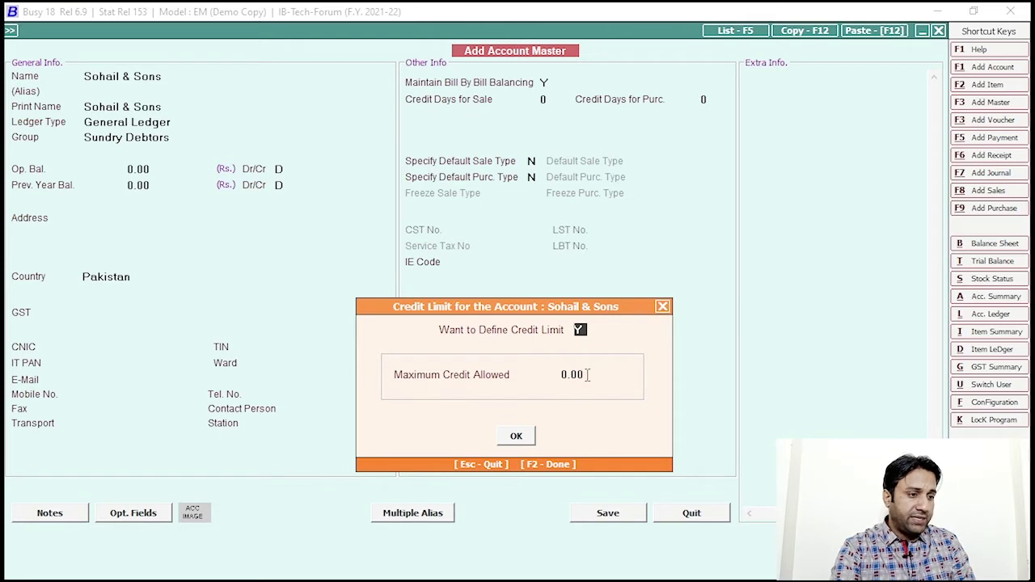
{"action": "left_click", "coordinate": [588, 376]}
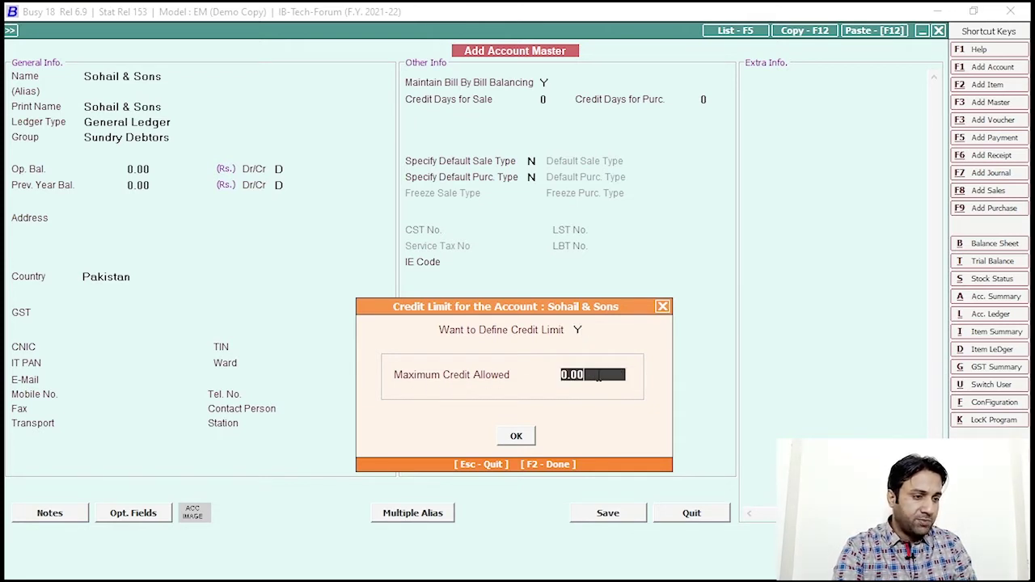
{"action": "key", "text": "BackSpace"}
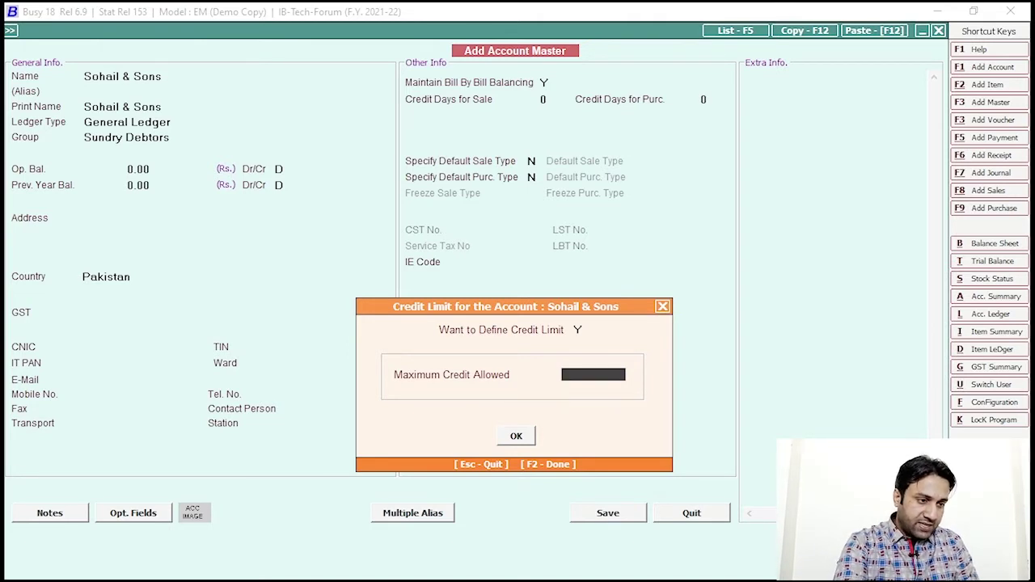
{"action": "type", "text": "50000"}
{"action": "key", "text": "Return"}
{"action": "key", "text": "Return"}
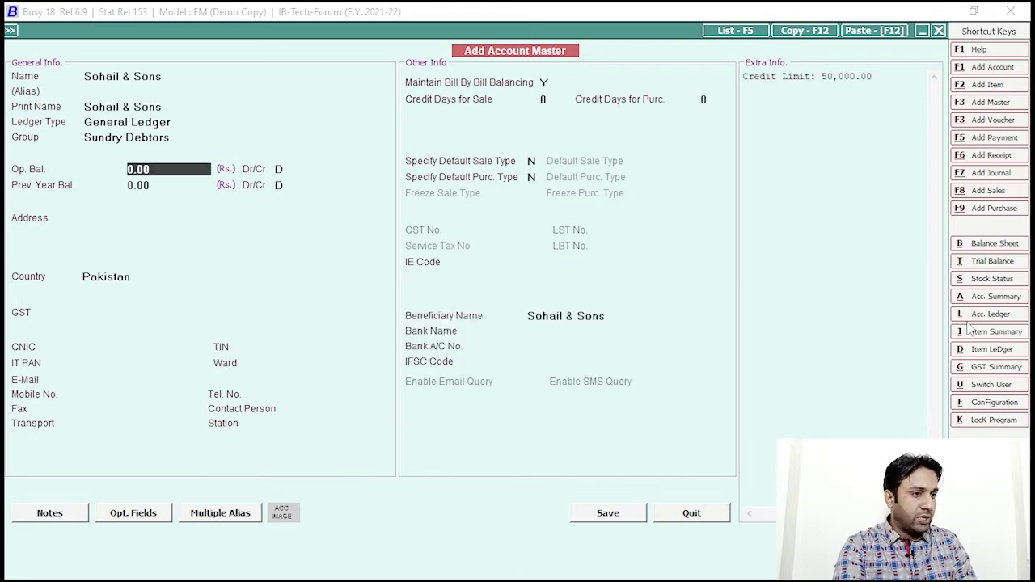
{"action": "left_click", "coordinate": [599, 515]}
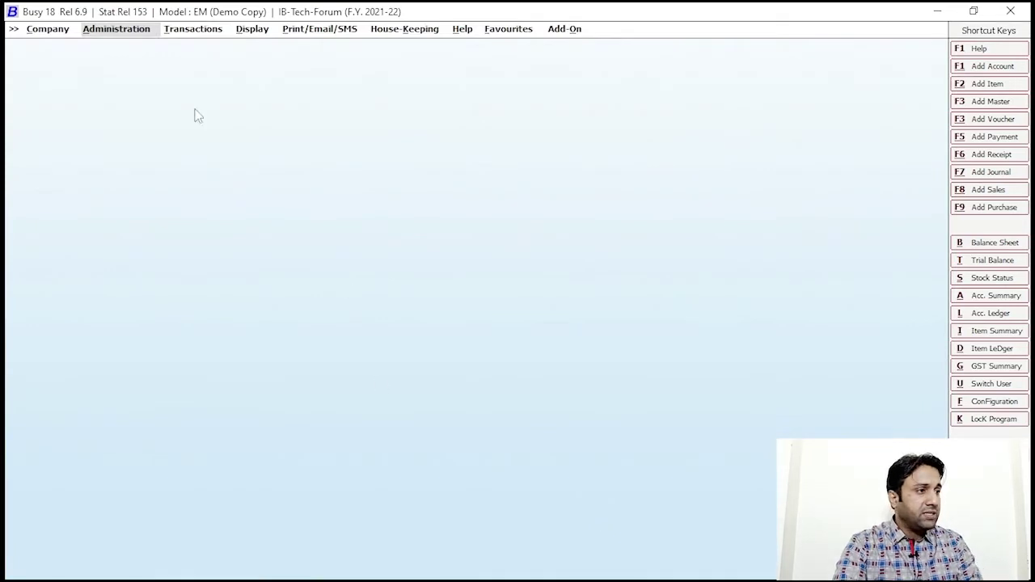
{"action": "left_click", "coordinate": [193, 29]}
Step: Start a new GST/Exempt sales voucher with Sohail & Sons as the party
{"action": "left_click", "coordinate": [191, 111]}
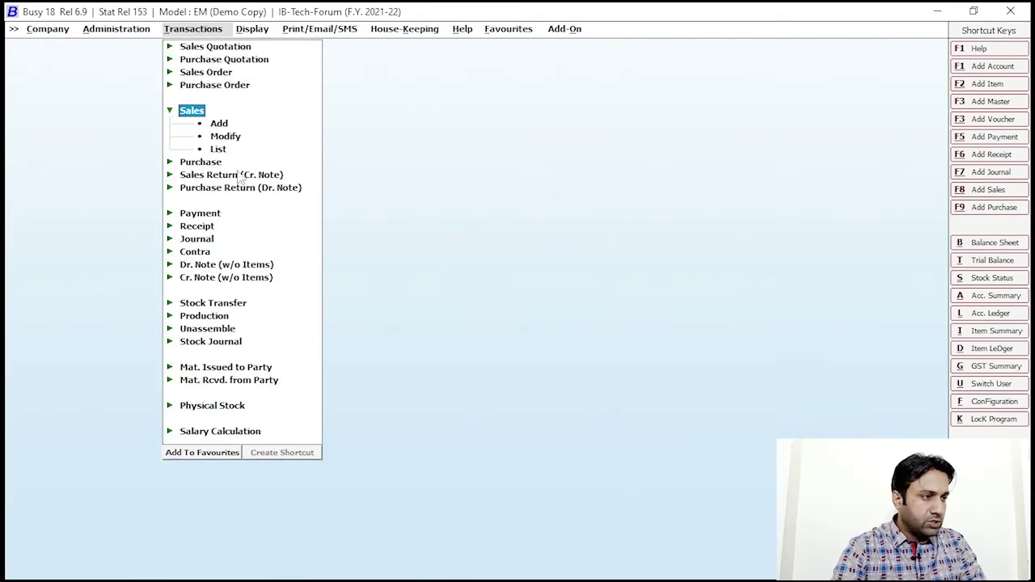
{"action": "left_click", "coordinate": [219, 124]}
{"action": "key", "text": "Return"}
{"action": "key", "text": "Return"}
{"action": "key", "text": "Down"}
{"action": "key", "text": "Return"}
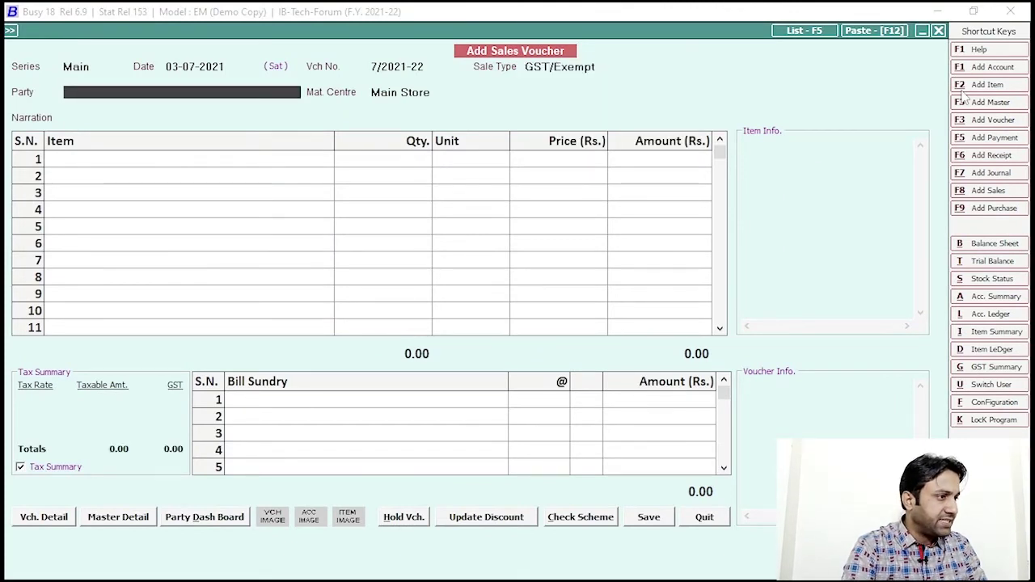
{"action": "type", "text": "sohail"}
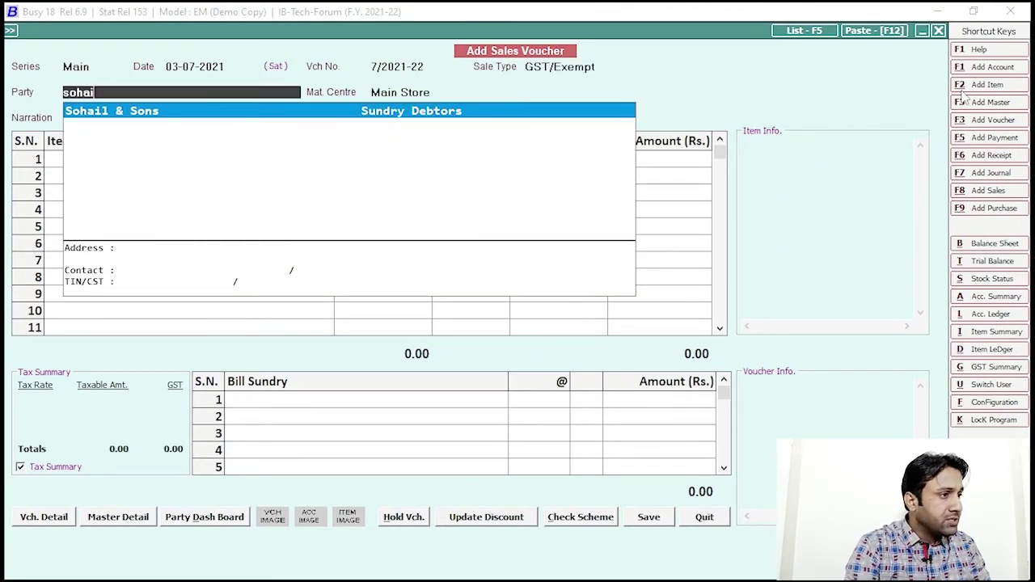
{"action": "key", "text": "Return"}
{"action": "key", "text": "Return"}
{"action": "key", "text": "Return"}
Step: Add one Crown-700cc Bike 2008 at a price of 50,000
{"action": "type", "text": "bike"}
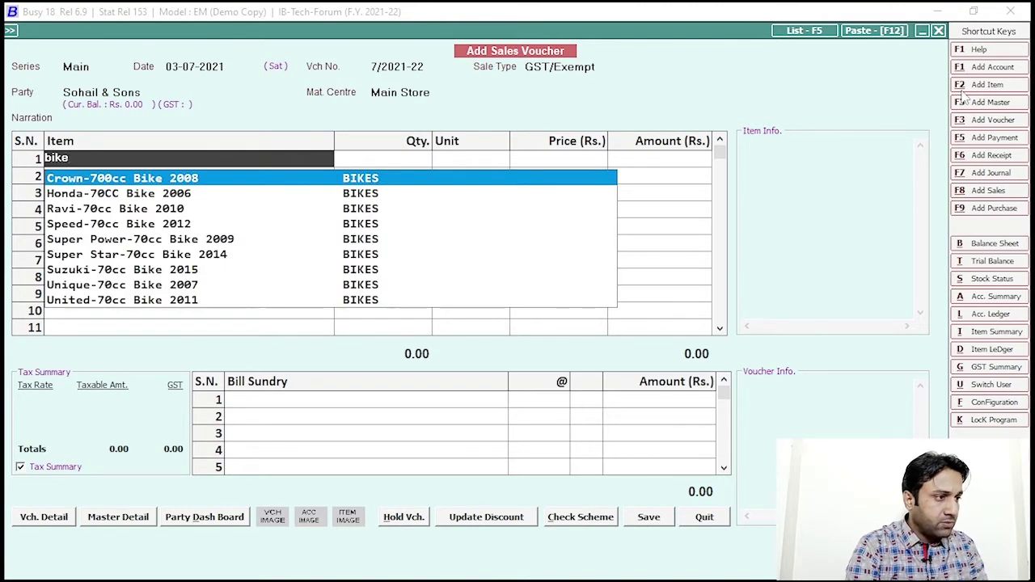
{"action": "key", "text": "Return"}
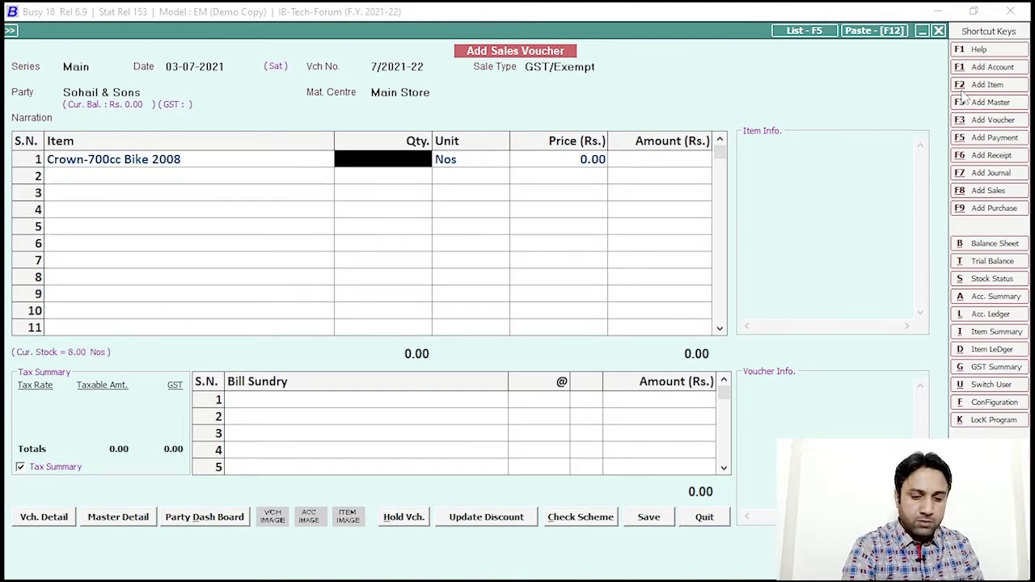
{"action": "type", "text": "1"}
{"action": "key", "text": "Return"}
{"action": "key", "text": "Return"}
{"action": "type", "text": "50"}
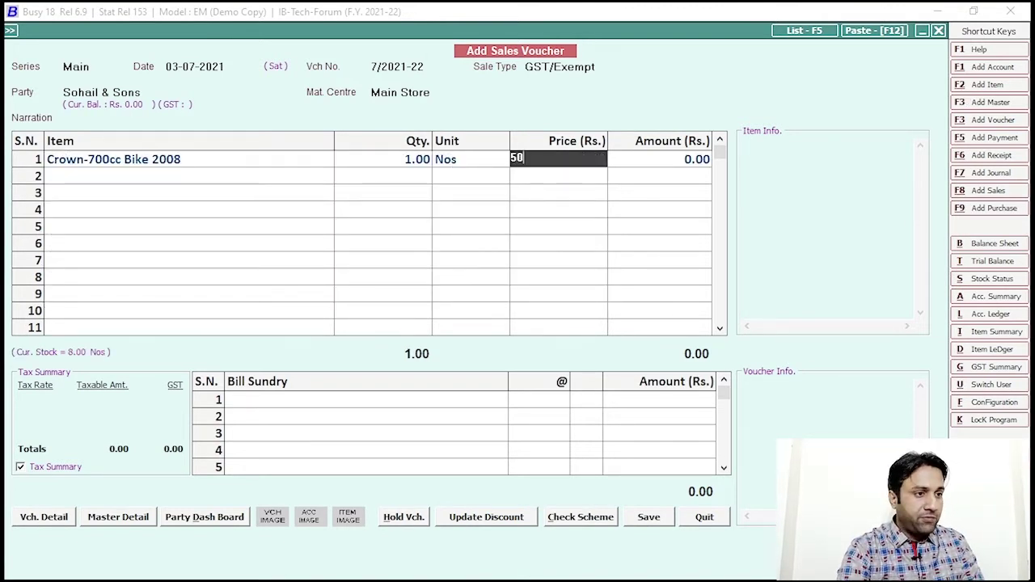
{"action": "type", "text": ",000"}
{"action": "key", "text": "Return"}
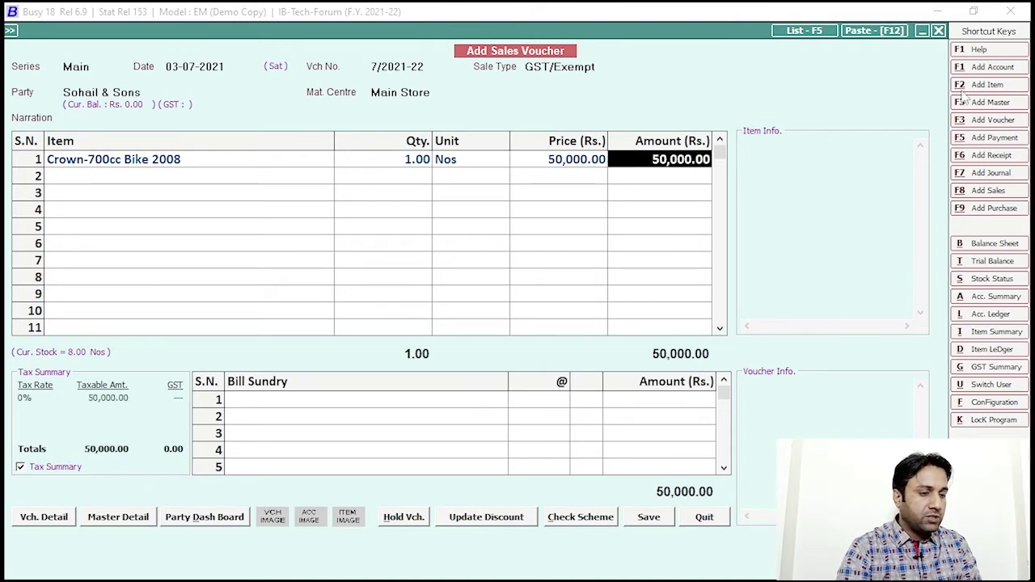
Step: Save the voucher, confirming VAT and bill-by-bill details, without printing the invoice
{"action": "left_click", "coordinate": [652, 518]}
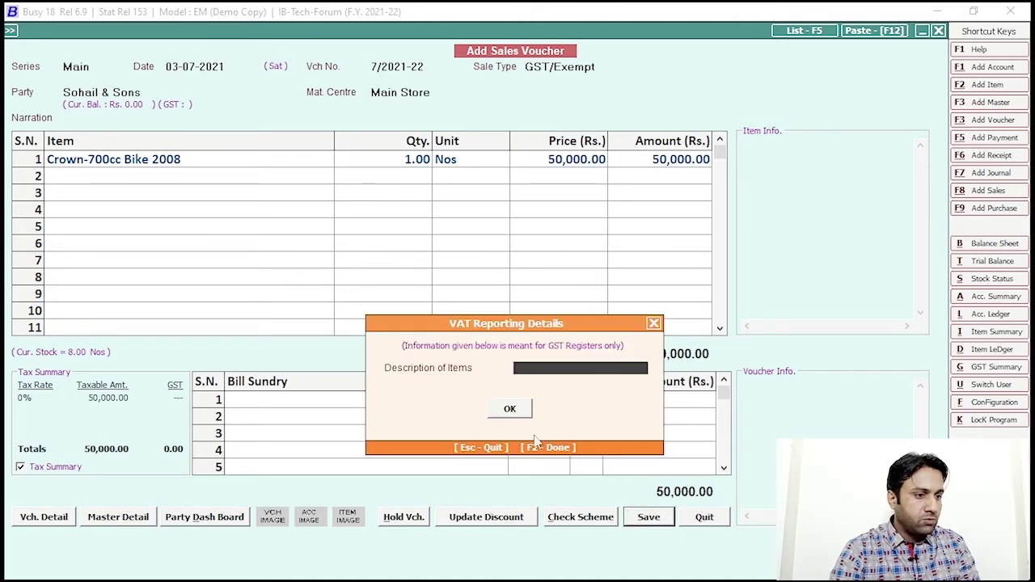
{"action": "left_click", "coordinate": [508, 409]}
{"action": "left_click", "coordinate": [518, 510]}
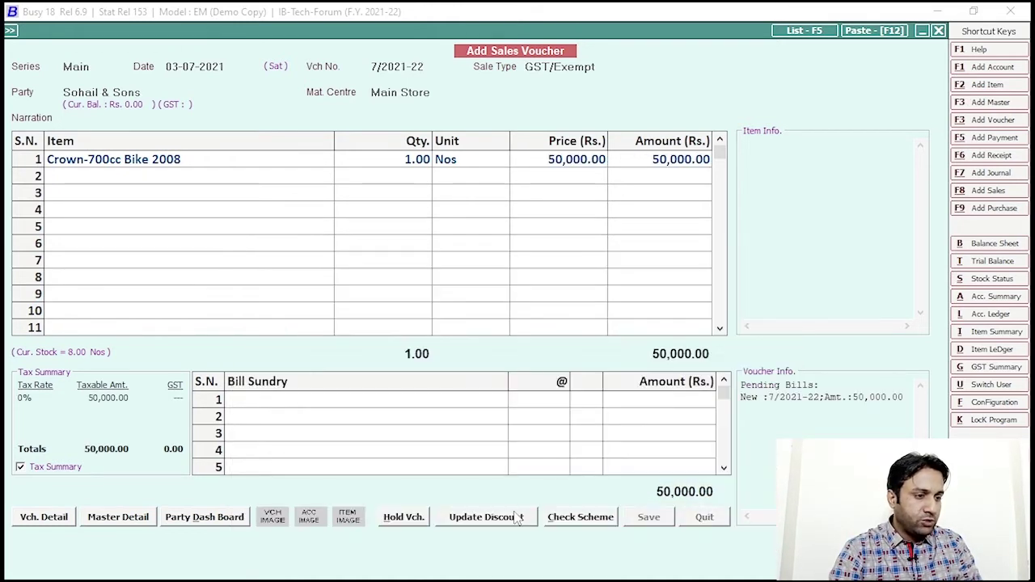
{"action": "left_click", "coordinate": [615, 441]}
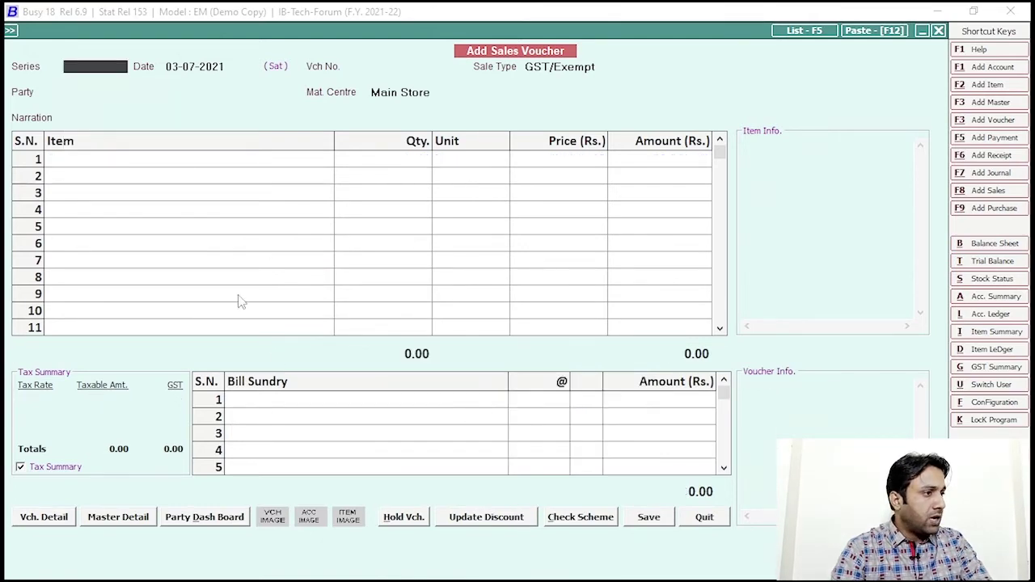
Step: Enter a new sales voucher for Sohail & Sons: one Crown-700cc Bike 2008 at 5,000
{"action": "key", "text": "Escape"}
{"action": "left_click", "coordinate": [225, 119]}
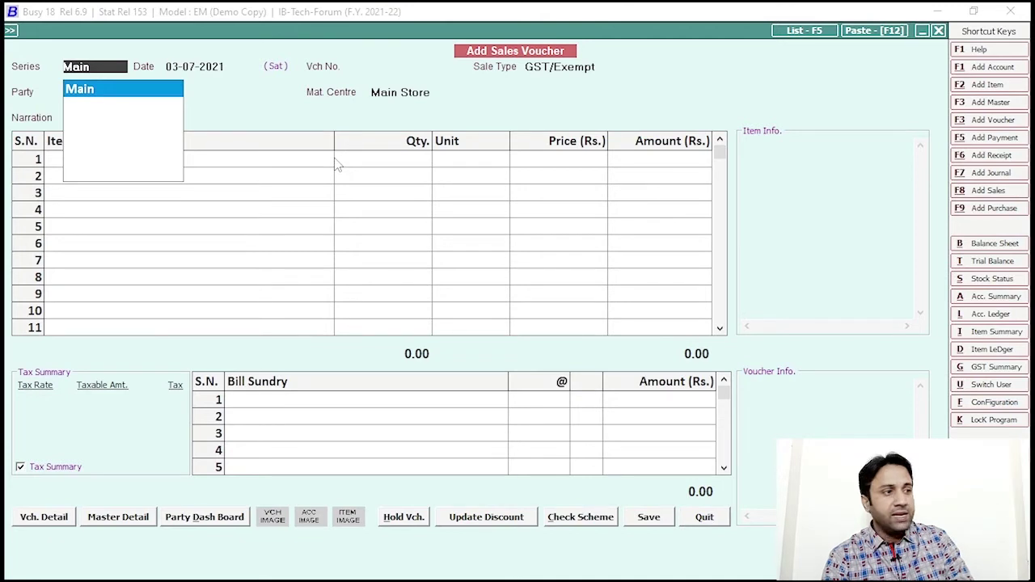
{"action": "key", "text": "Return"}
{"action": "key", "text": "Return"}
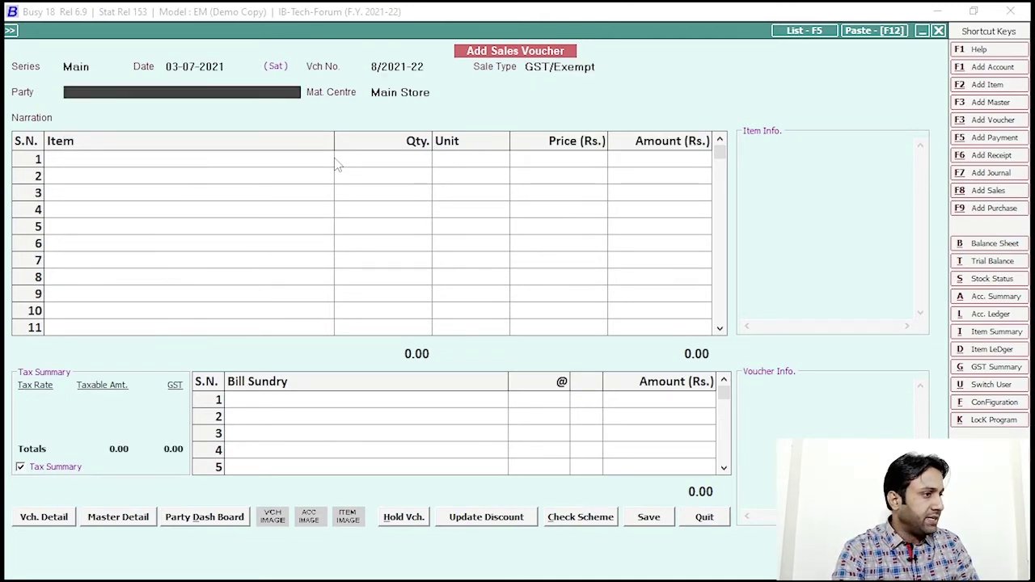
{"action": "type", "text": "sohai"}
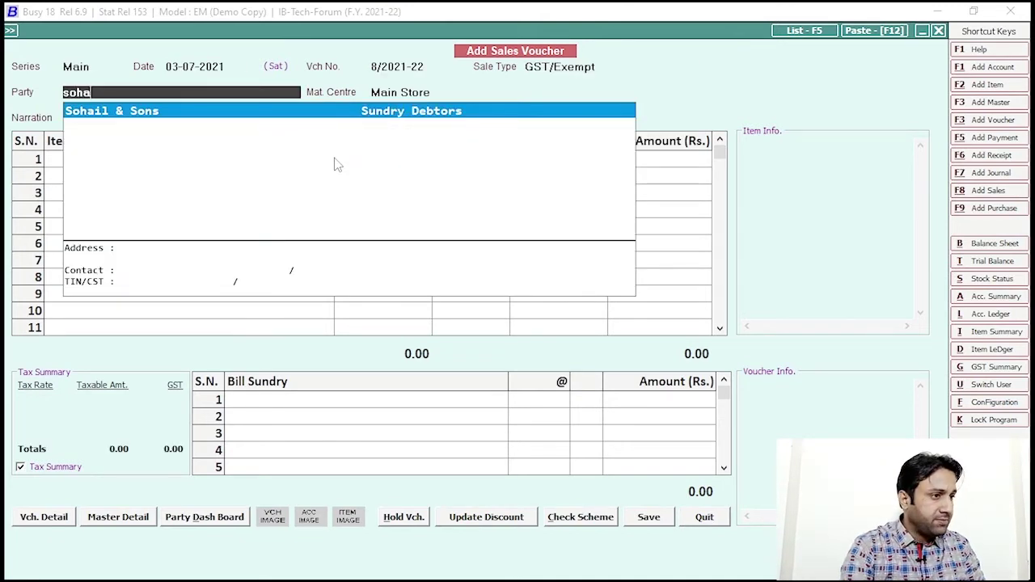
{"action": "key", "text": "Return"}
{"action": "key", "text": "Return"}
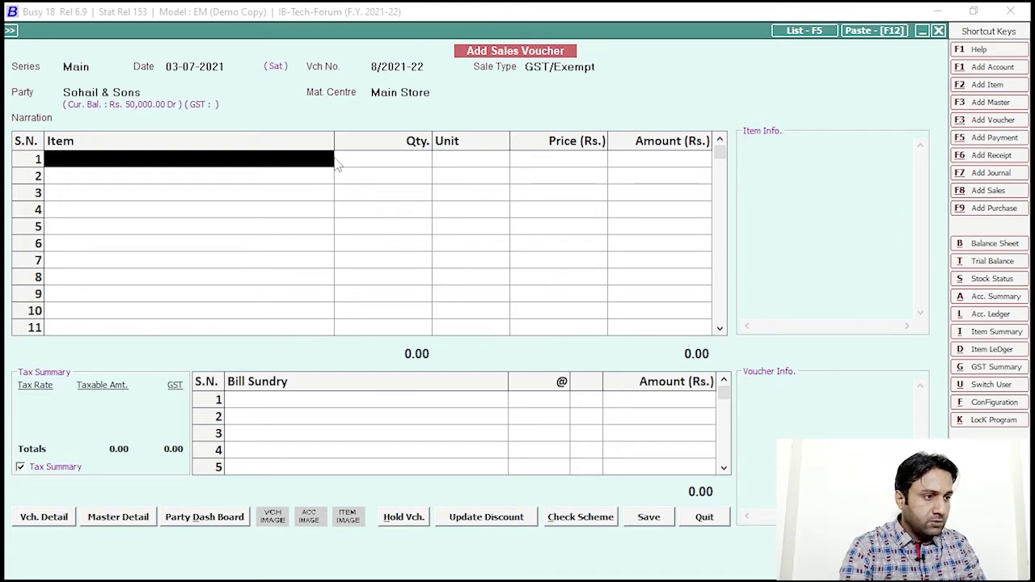
{"action": "type", "text": "bike"}
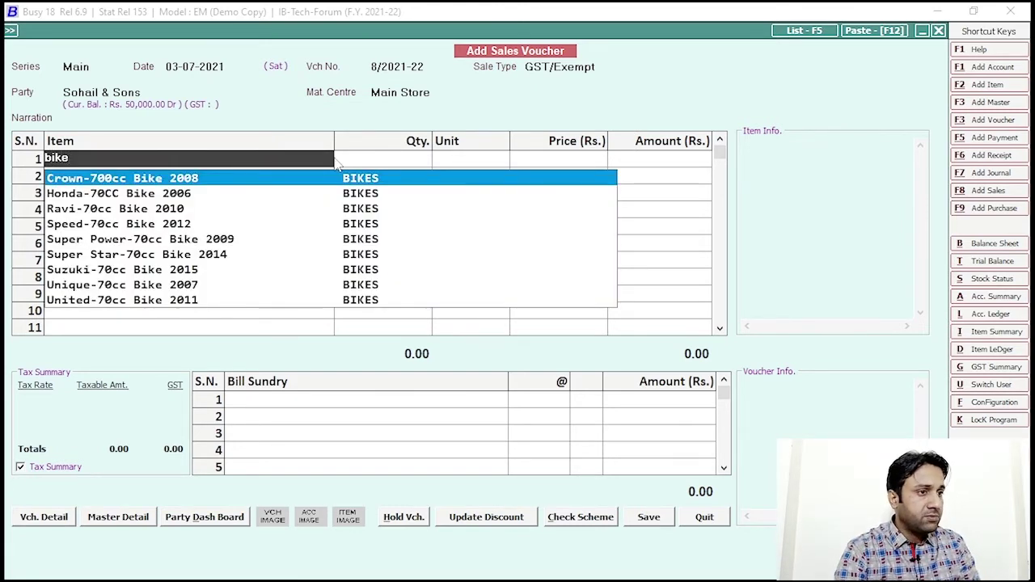
{"action": "key", "text": "Return"}
{"action": "type", "text": "1"}
{"action": "key", "text": "Return"}
{"action": "key", "text": "Return"}
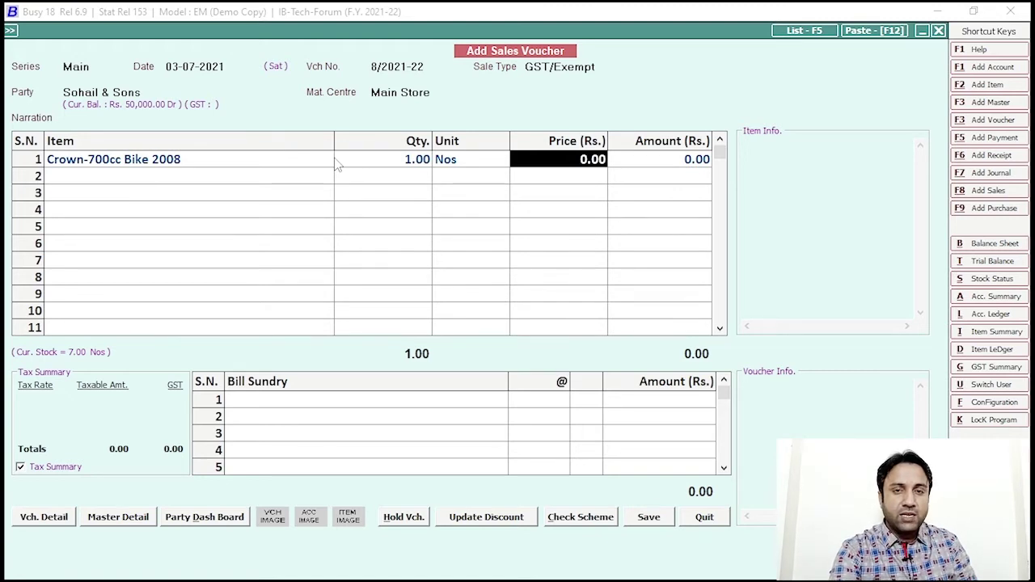
{"action": "type", "text": "5000"}
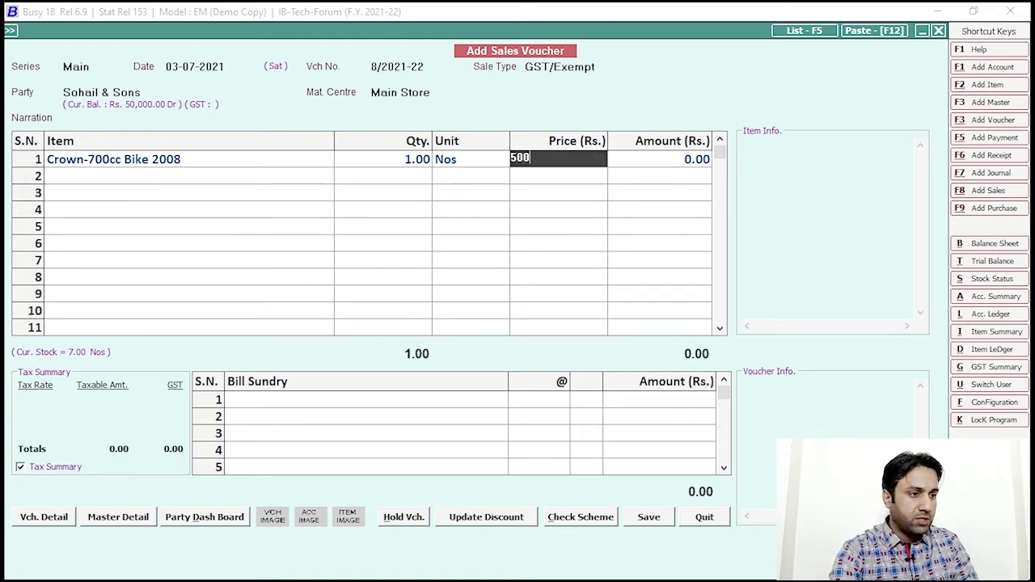
{"action": "key", "text": "Return"}
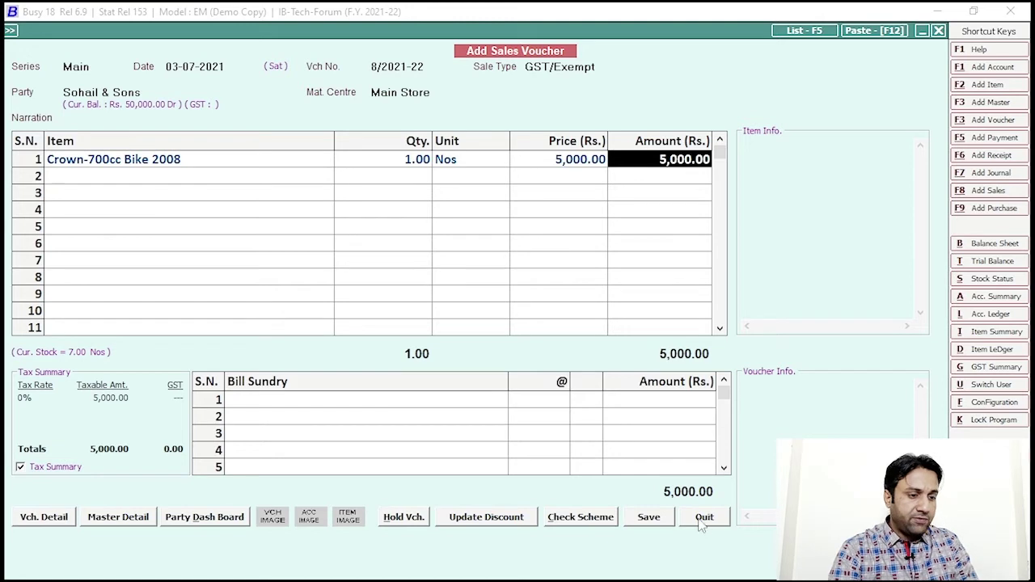
Step: Try saving the 5,000 sale, answer No to the credit-limit warning, and discard the voucher
{"action": "left_click", "coordinate": [647, 517]}
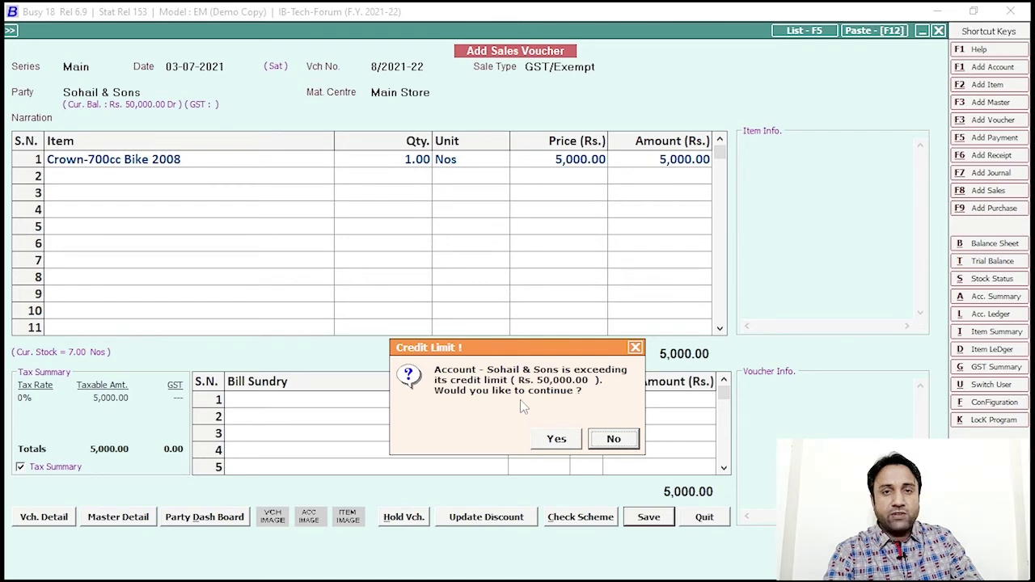
{"action": "left_click", "coordinate": [614, 439]}
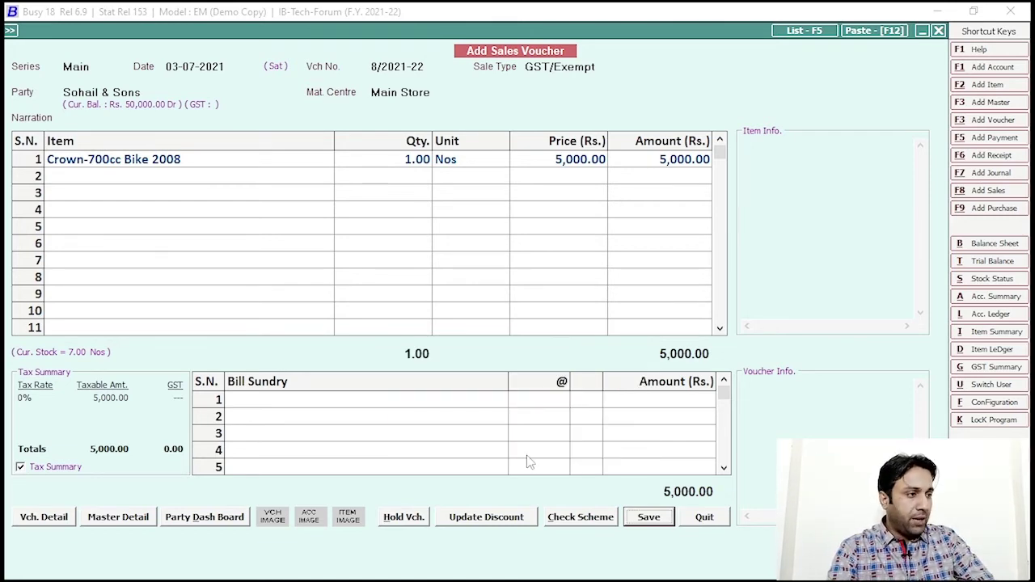
{"action": "key", "text": "Escape"}
{"action": "left_click", "coordinate": [555, 437]}
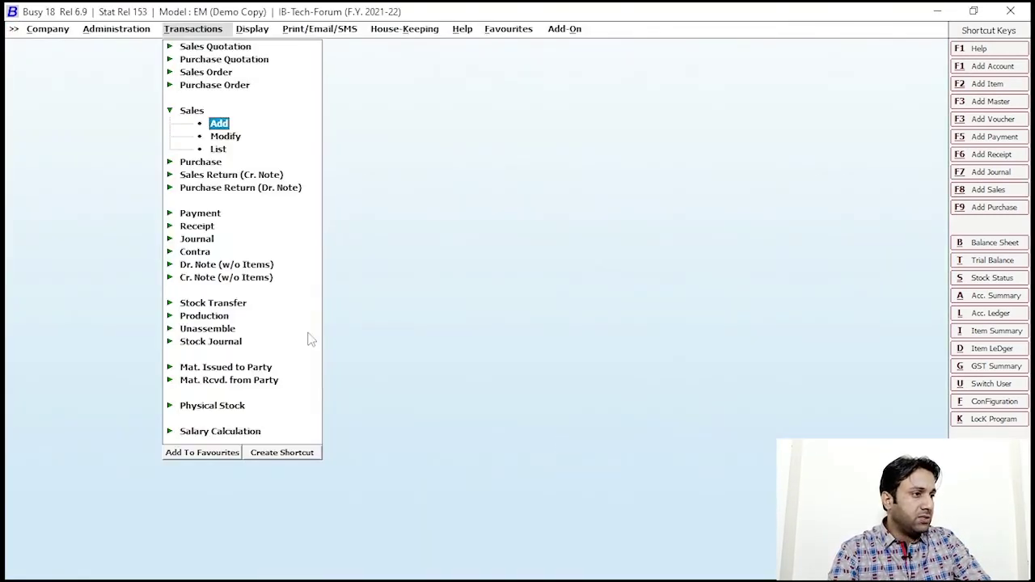
Step: From Transactions, back out of a payment voucher and add a new Receipt voucher instead
{"action": "key", "text": "Escape"}
{"action": "key", "text": "Escape"}
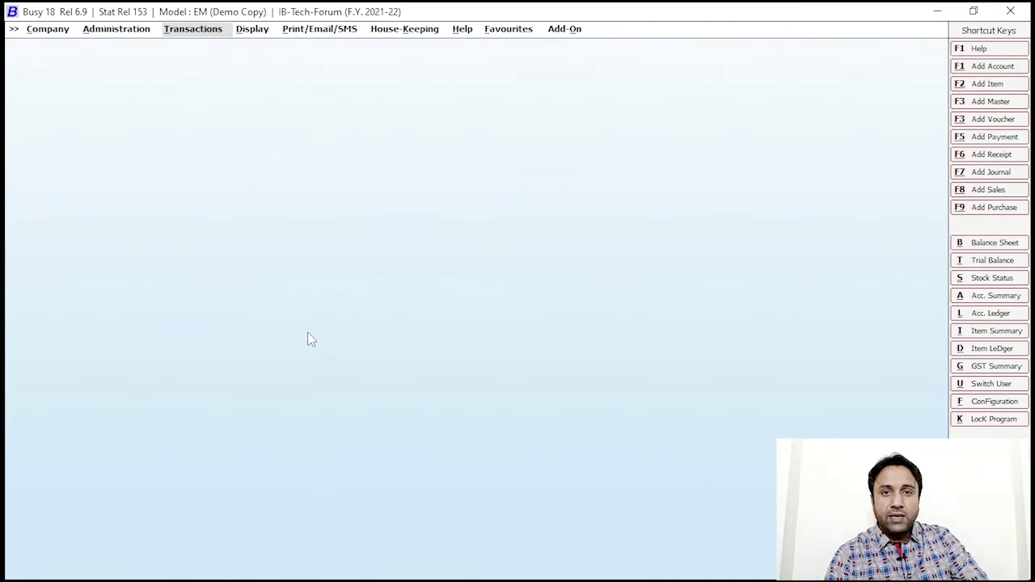
{"action": "left_click", "coordinate": [194, 31]}
{"action": "left_click", "coordinate": [203, 176]}
{"action": "left_click", "coordinate": [220, 187]}
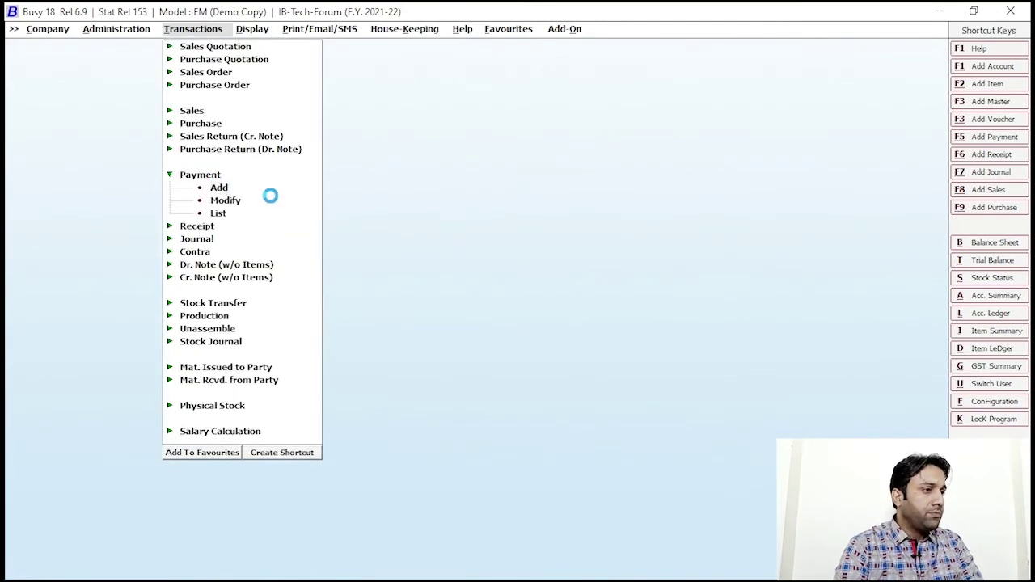
{"action": "key", "text": "Escape"}
{"action": "left_click", "coordinate": [197, 227]}
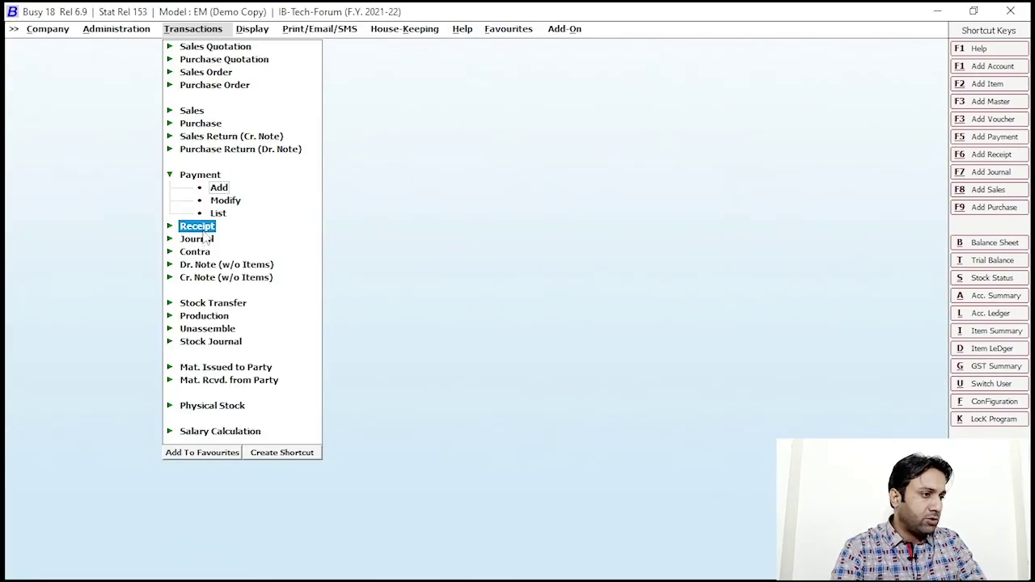
{"action": "left_click", "coordinate": [219, 240]}
Step: Credit Sohail & Sons with 20,000 on the receipt voucher
{"action": "key", "text": "Return"}
{"action": "key", "text": "Return"}
{"action": "key", "text": "Return"}
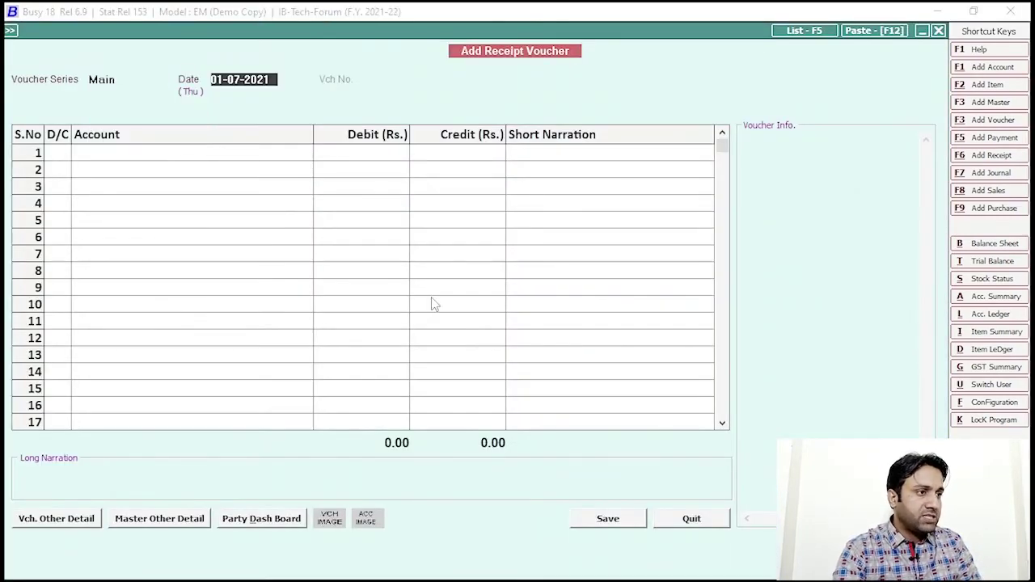
{"action": "type", "text": "sohai"}
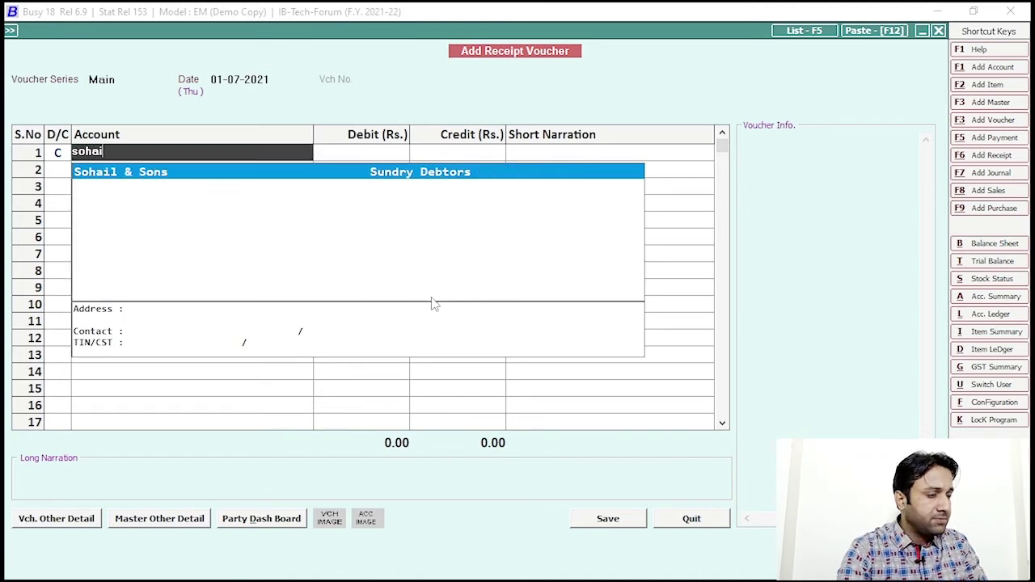
{"action": "key", "text": "Return"}
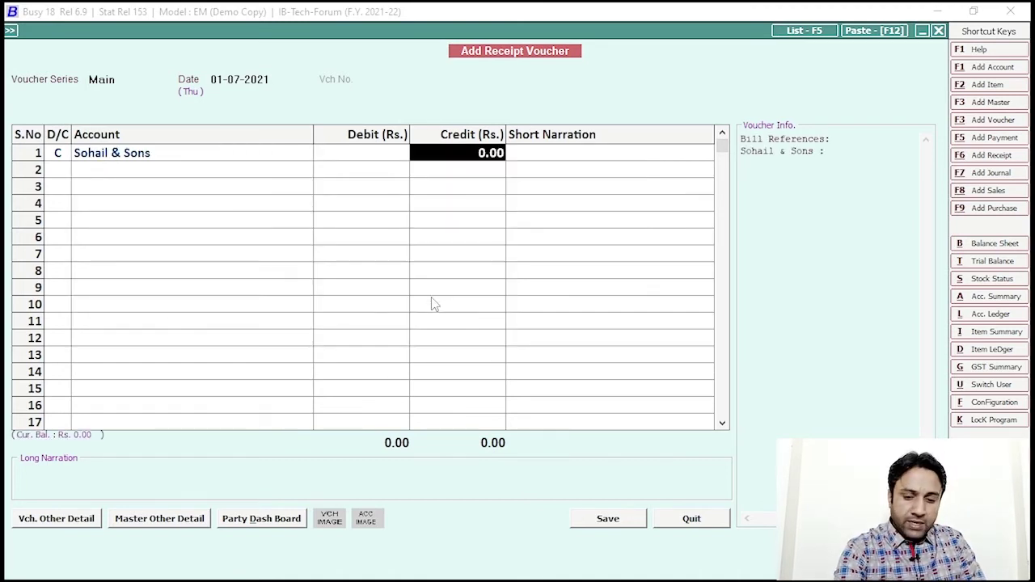
{"action": "type", "text": "20,0"}
{"action": "type", "text": "00"}
{"action": "key", "text": "Return"}
{"action": "key", "text": "Escape"}
{"action": "key", "text": "Escape"}
Step: Debit Cash with 20,000 and save the receipt
{"action": "key", "text": "Return"}
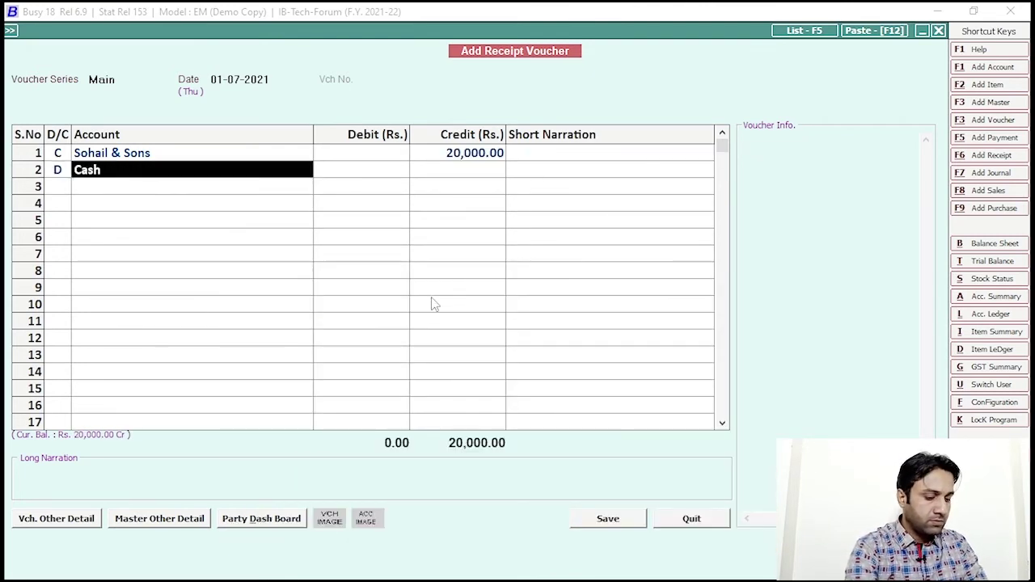
{"action": "type", "text": "cash"}
{"action": "key", "text": "Return"}
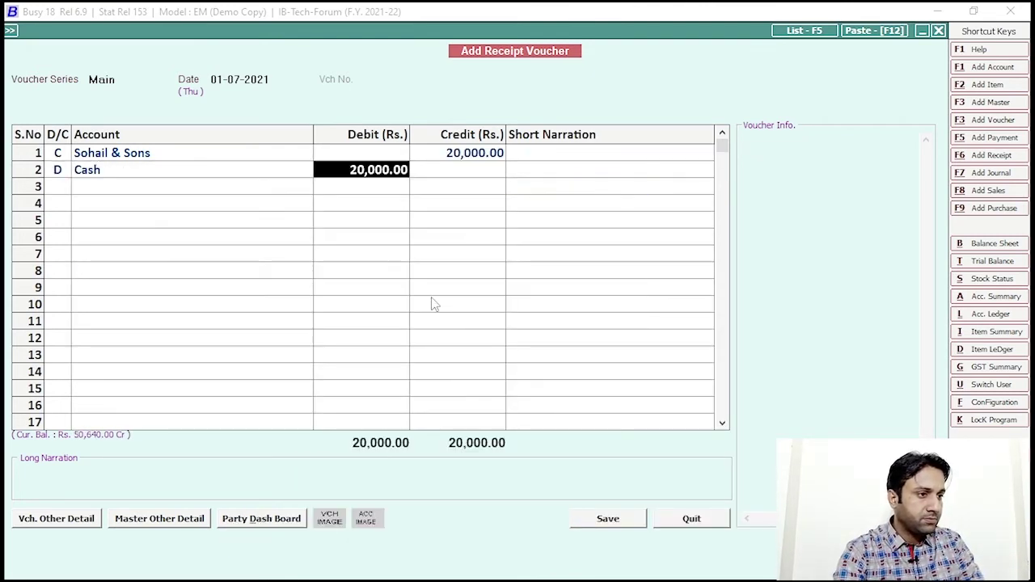
{"action": "key", "text": "Return"}
{"action": "left_click", "coordinate": [617, 518]}
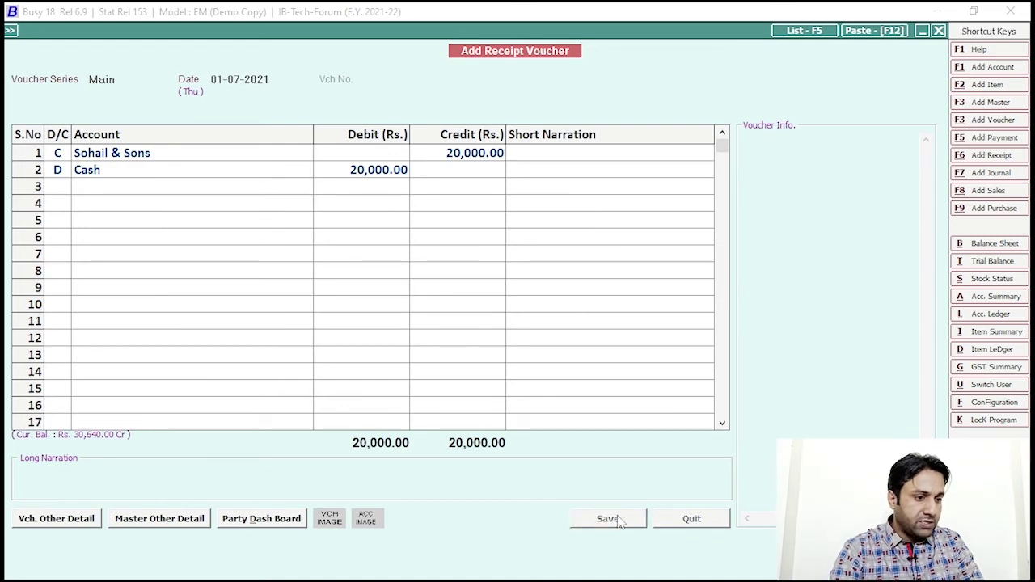
{"action": "key", "text": "Escape"}
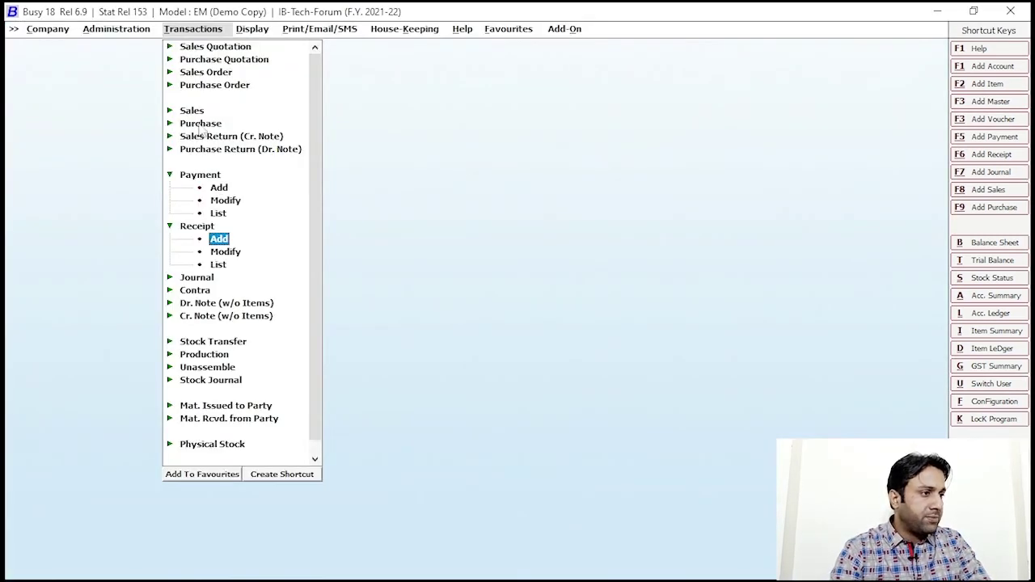
Step: Start a new sales voucher with default series and date, with Sohail & Sons as the party
{"action": "left_click", "coordinate": [193, 111]}
{"action": "left_click", "coordinate": [218, 123]}
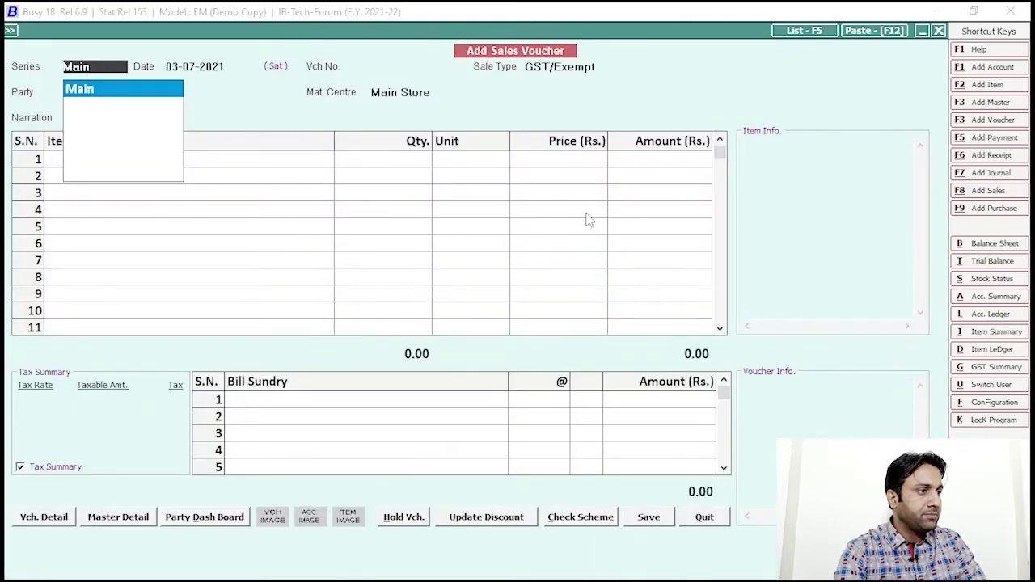
{"action": "key", "text": "Return"}
{"action": "key", "text": "Return"}
{"action": "key", "text": "Return"}
{"action": "type", "text": "sohail"}
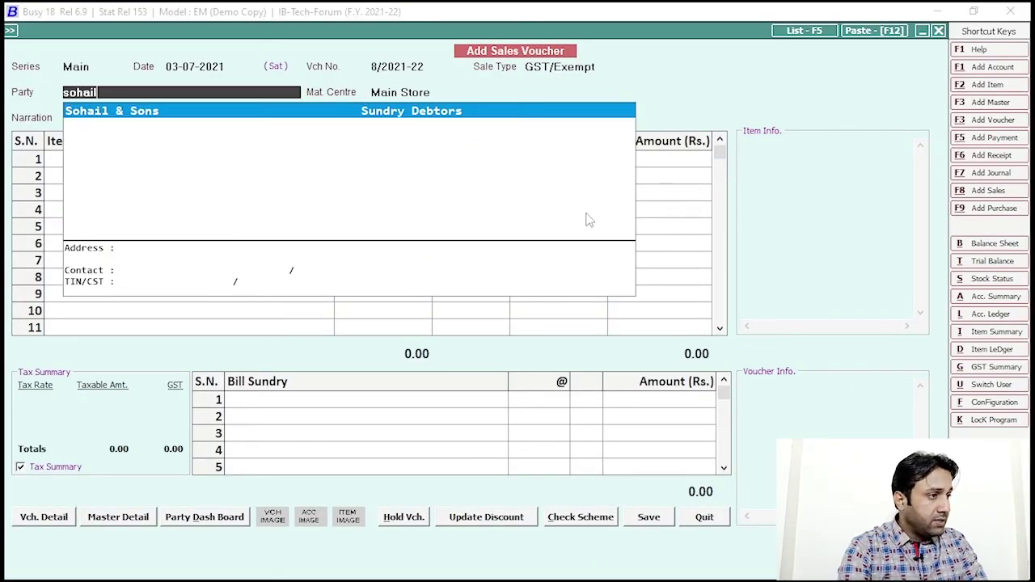
{"action": "key", "text": "Return"}
Step: Add one Crown-700cc Bike 2008 at a price of 20,000.00
{"action": "key", "text": "Return"}
{"action": "type", "text": "bike"}
{"action": "key", "text": "Return"}
{"action": "type", "text": "1"}
{"action": "key", "text": "Return"}
{"action": "key", "text": "Return"}
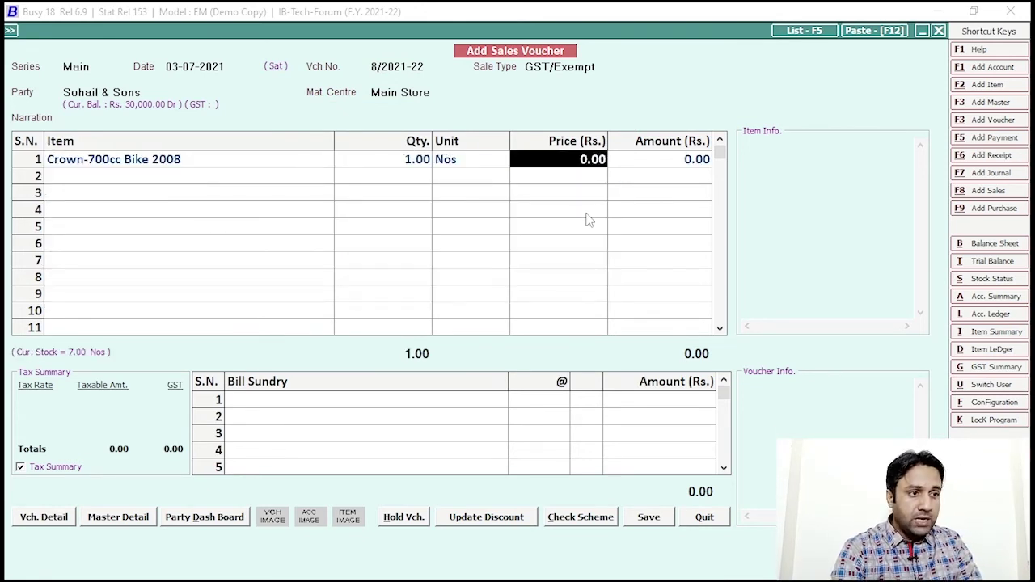
{"action": "type", "text": "20000"}
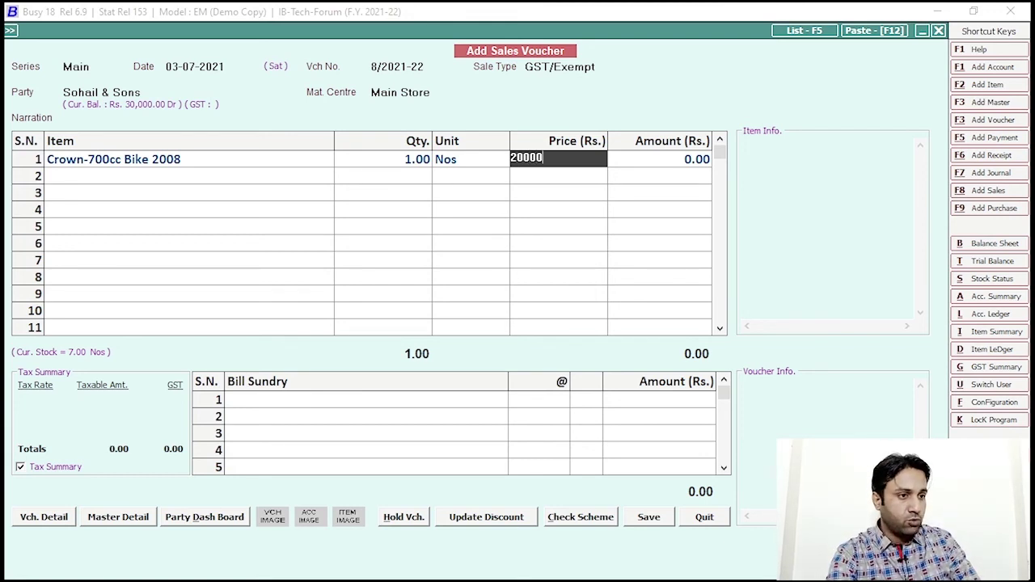
{"action": "key", "text": "Return"}
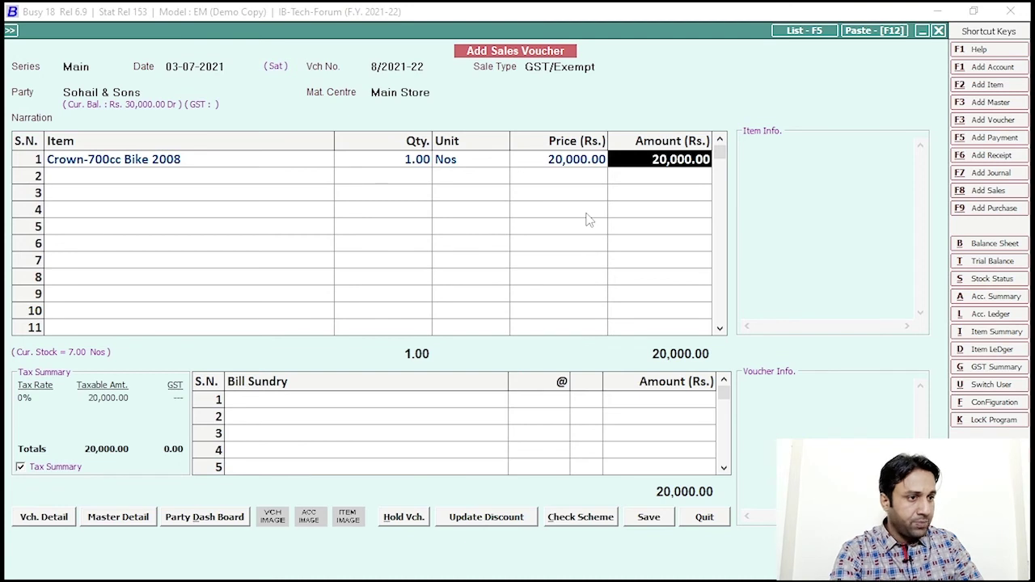
Step: Save voucher 8/2021-22, confirming VAT details and bill-by-bill adjustment, and decline printing the invoice
{"action": "left_click", "coordinate": [648, 518]}
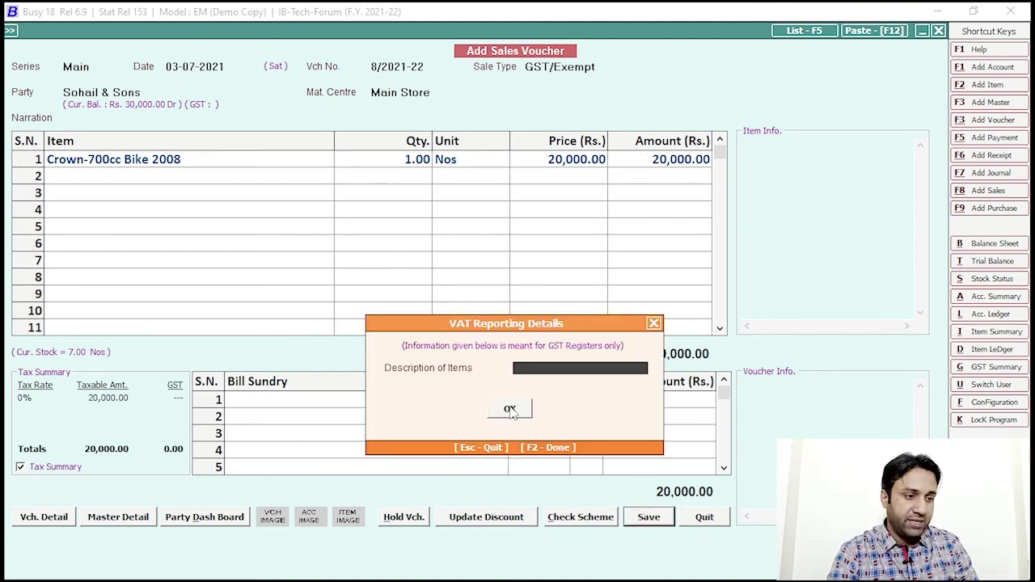
{"action": "left_click", "coordinate": [511, 410]}
{"action": "left_click", "coordinate": [513, 508]}
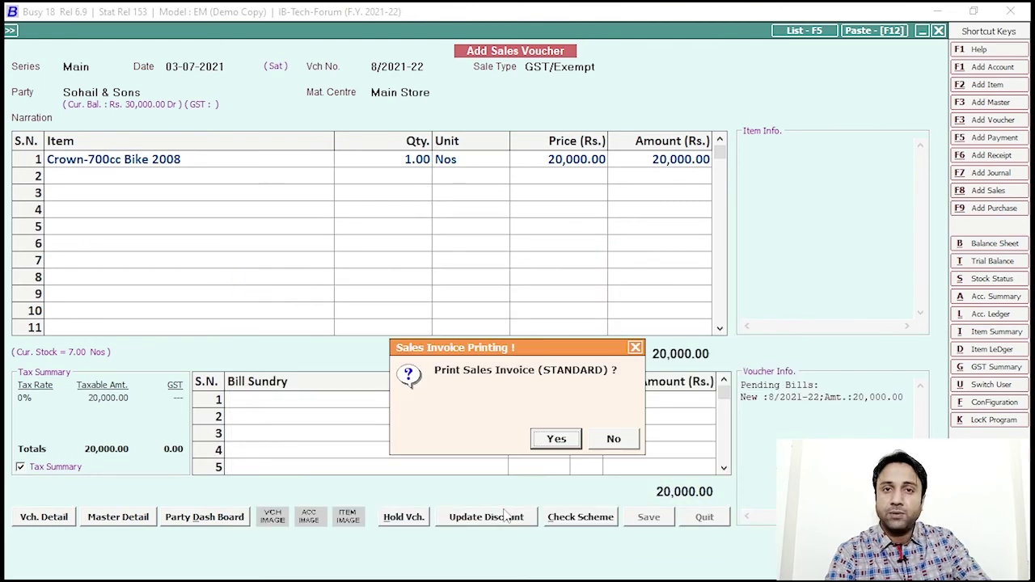
{"action": "left_click", "coordinate": [600, 440]}
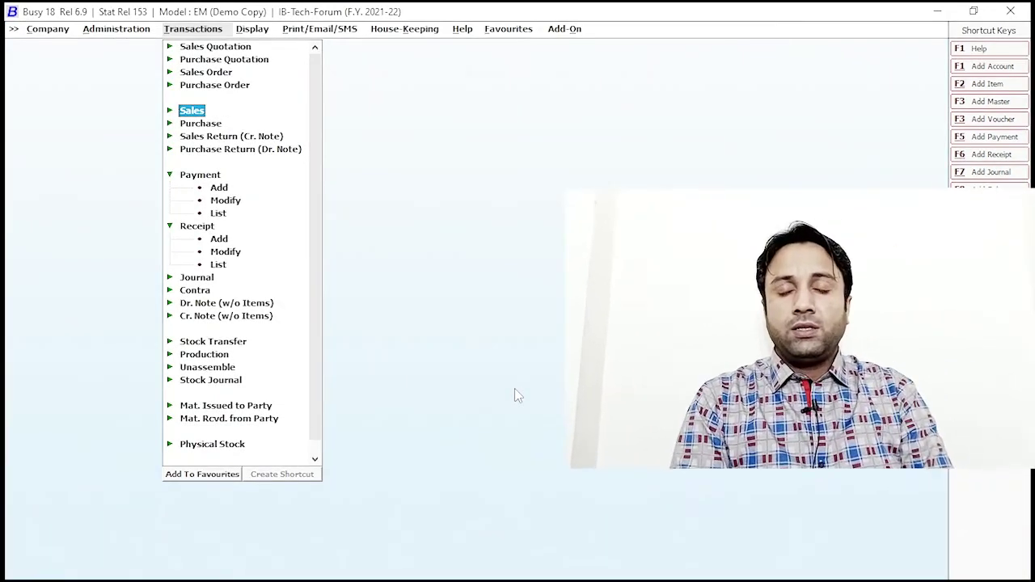